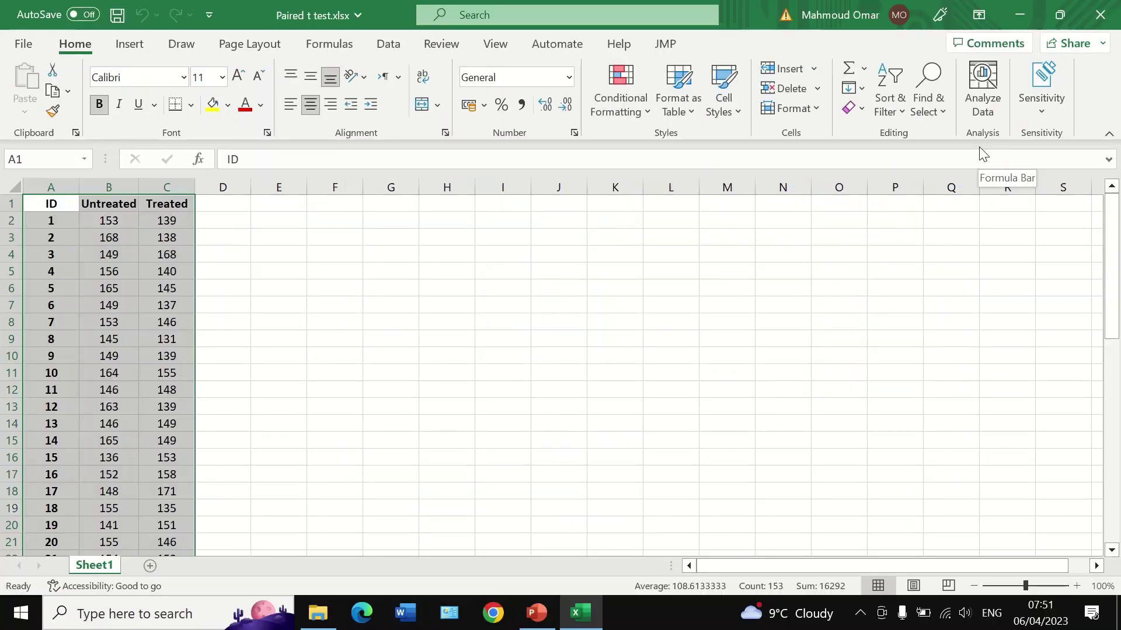
Examine the paired dataset of IDs with Untreated and Treated values from the first row to the last
{"action": "left_click", "coordinate": [234, 228]}
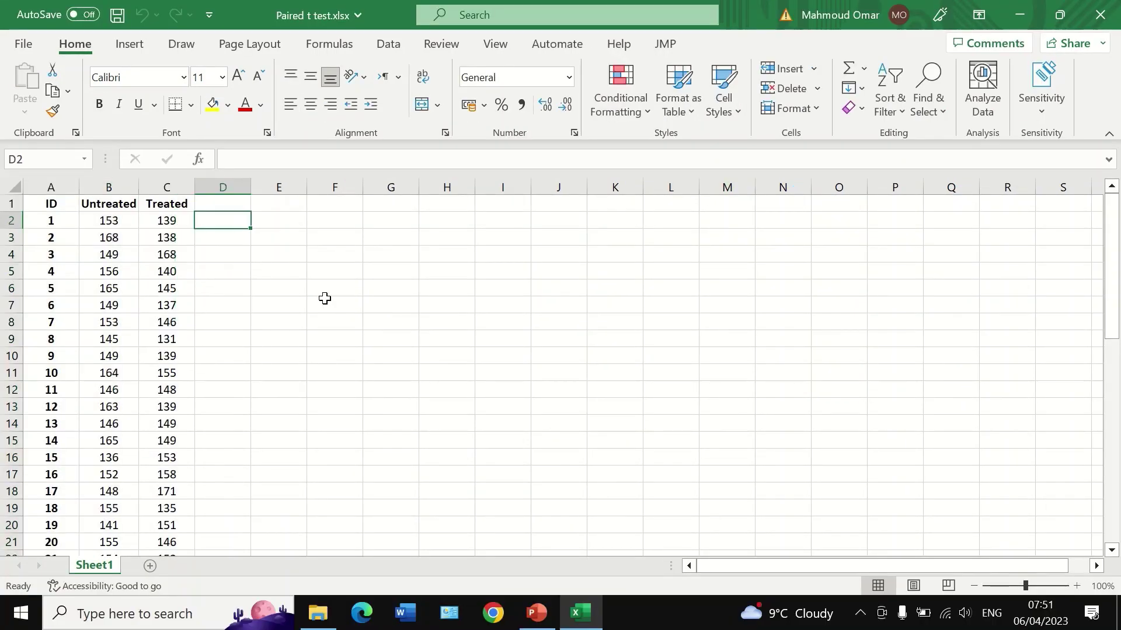
{"action": "scroll", "coordinate": [323, 303], "scroll_direction": "down", "scroll_amount": 7}
{"action": "scroll", "coordinate": [314, 304], "scroll_direction": "down", "scroll_amount": 4}
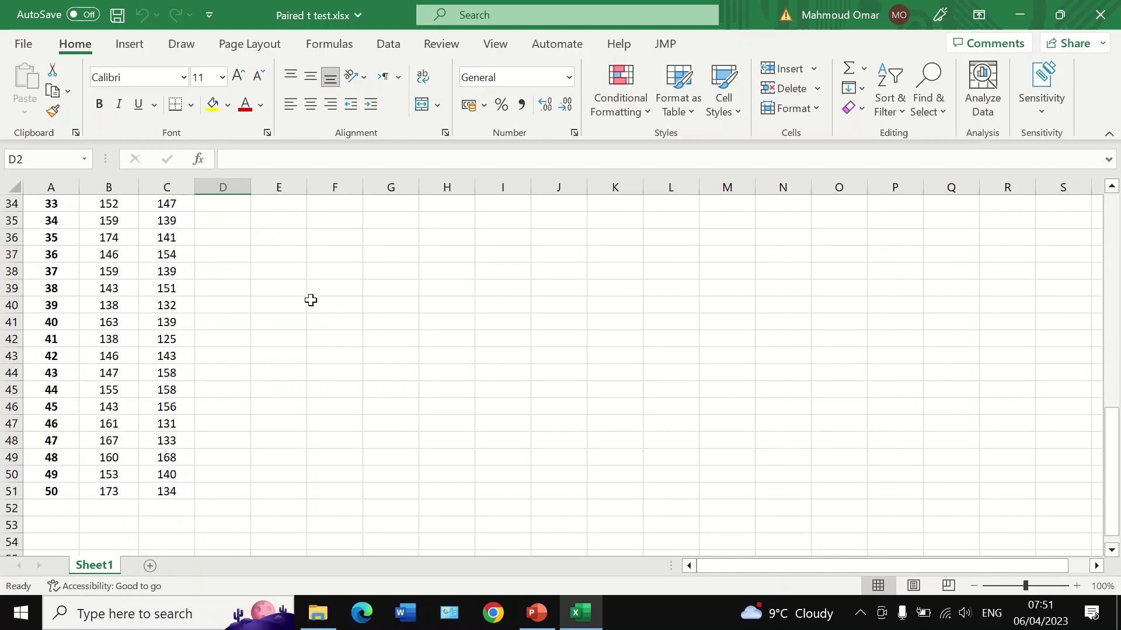
{"action": "scroll", "coordinate": [309, 298], "scroll_direction": "up", "scroll_amount": 11}
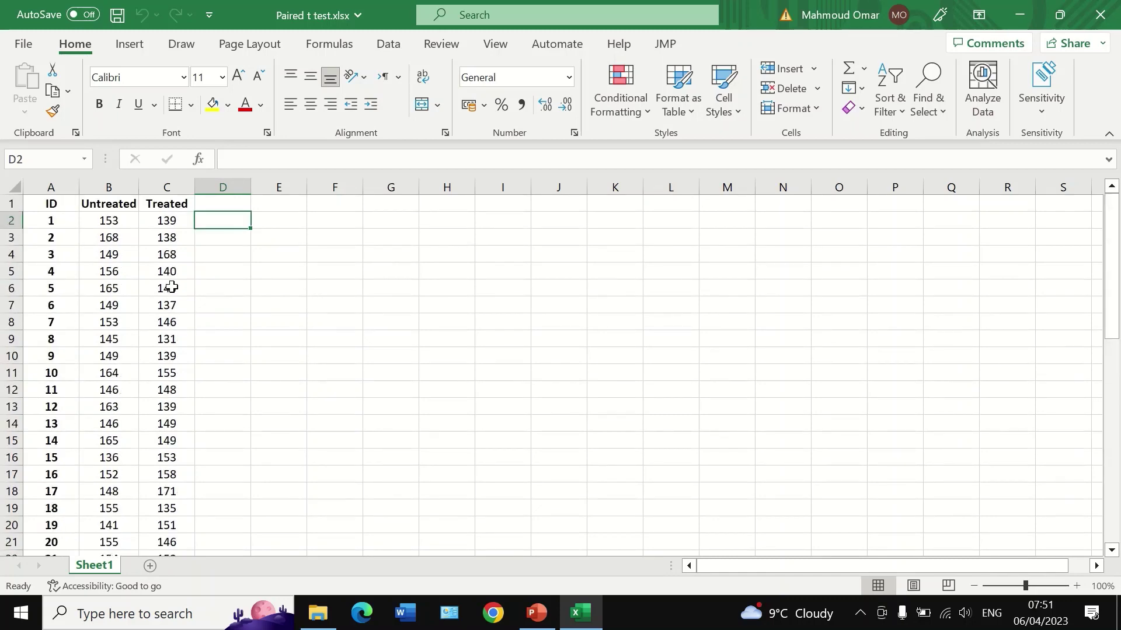
{"action": "scroll", "coordinate": [125, 289], "scroll_direction": "down", "scroll_amount": 5}
{"action": "scroll", "coordinate": [117, 298], "scroll_direction": "down", "scroll_amount": 8}
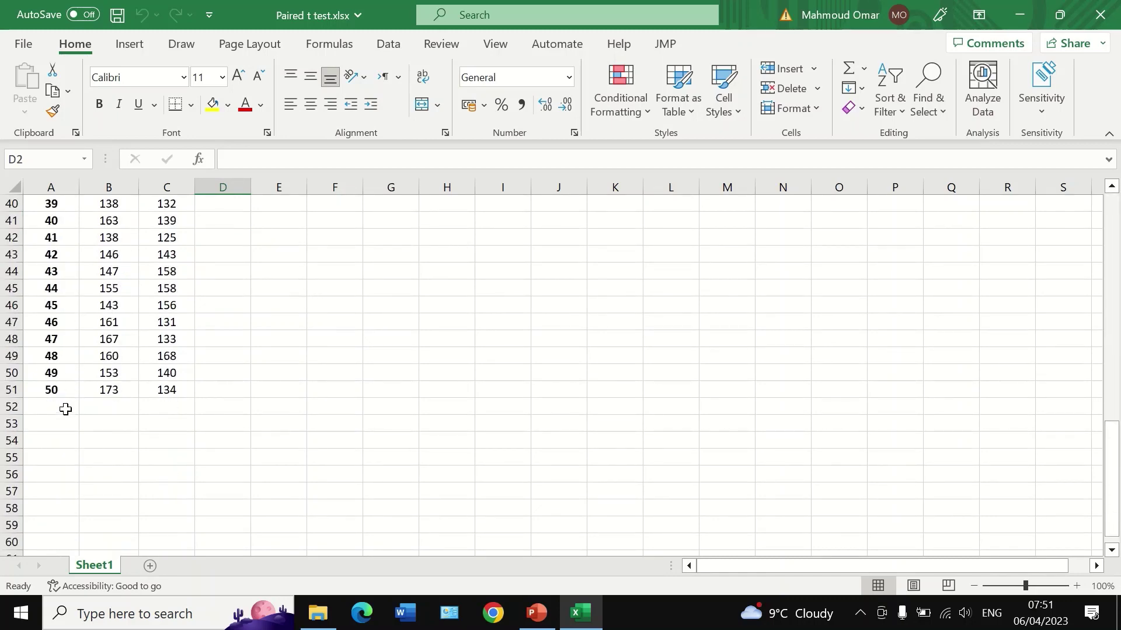
{"action": "scroll", "coordinate": [65, 406], "scroll_direction": "up", "scroll_amount": 5}
{"action": "scroll", "coordinate": [65, 402], "scroll_direction": "up", "scroll_amount": 8}
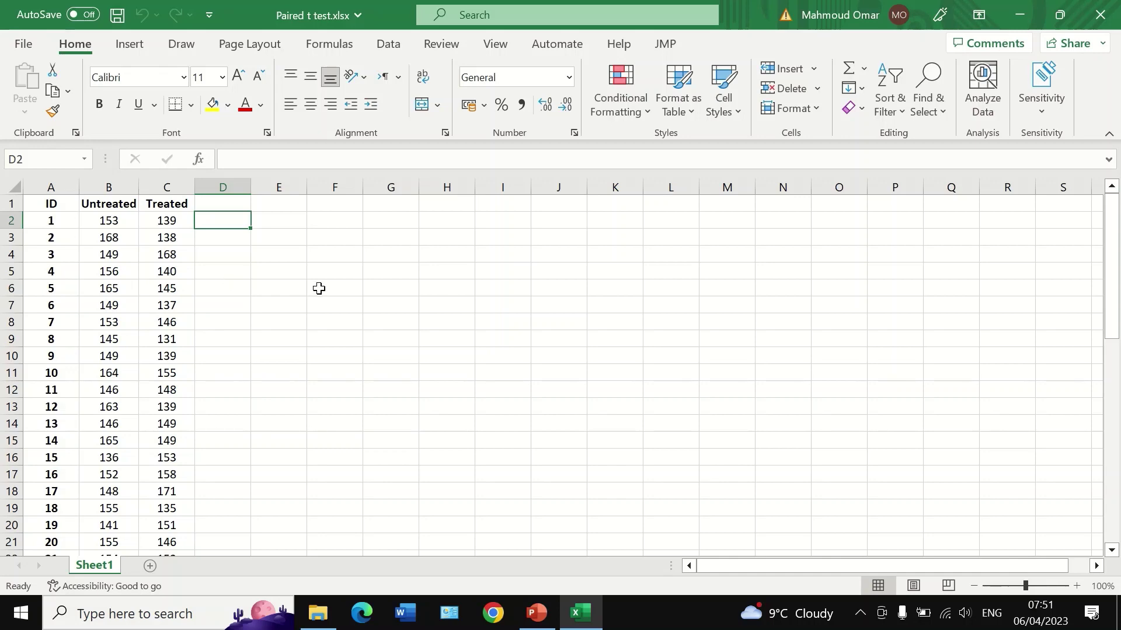
{"action": "scroll", "coordinate": [41, 263], "scroll_direction": "down", "scroll_amount": 5}
{"action": "scroll", "coordinate": [58, 479], "scroll_direction": "down", "scroll_amount": 6}
{"action": "scroll", "coordinate": [53, 467], "scroll_direction": "up", "scroll_amount": 11}
Check in the Excel add-in options that the Analysis ToolPak is among the active application add-ins
{"action": "left_click", "coordinate": [390, 47]}
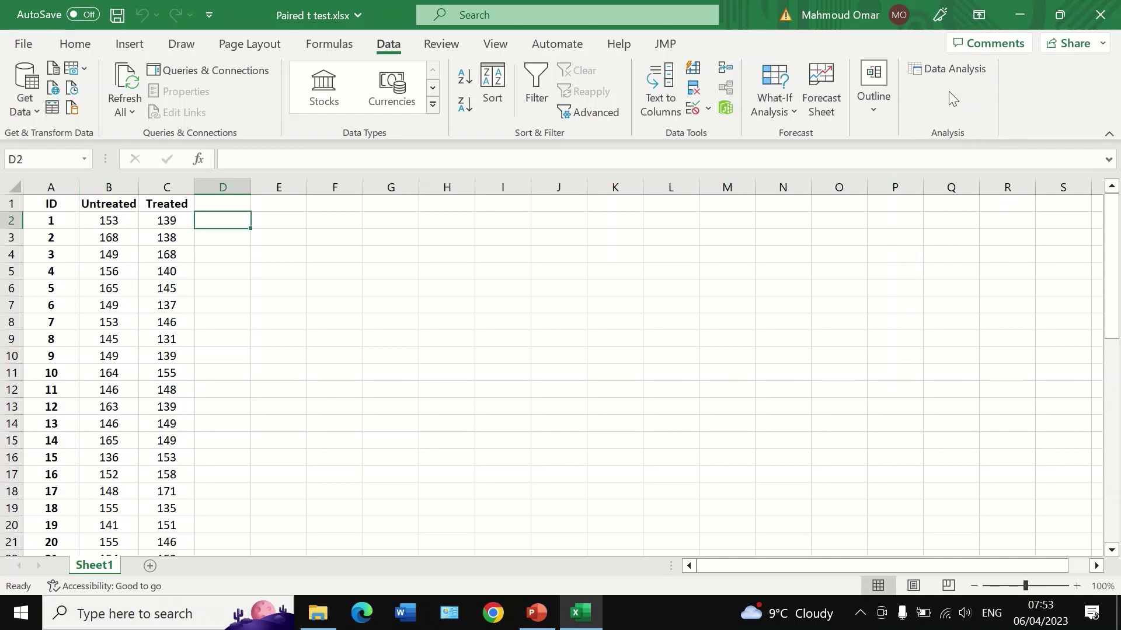
{"action": "left_click", "coordinate": [23, 47]}
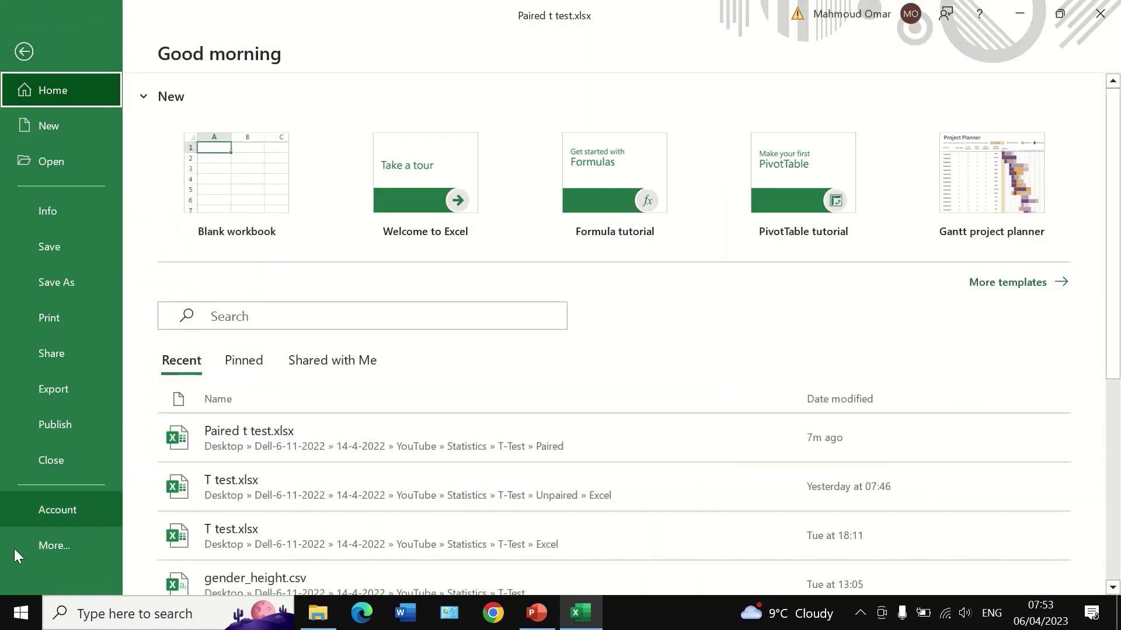
{"action": "left_click", "coordinate": [46, 552]}
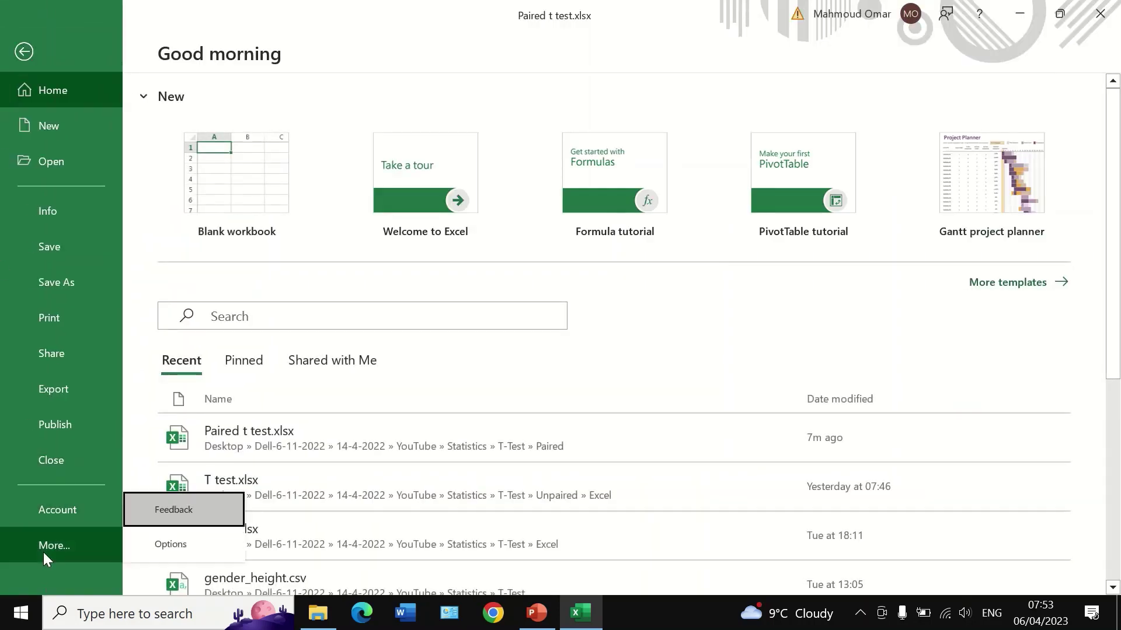
{"action": "left_click", "coordinate": [174, 545]}
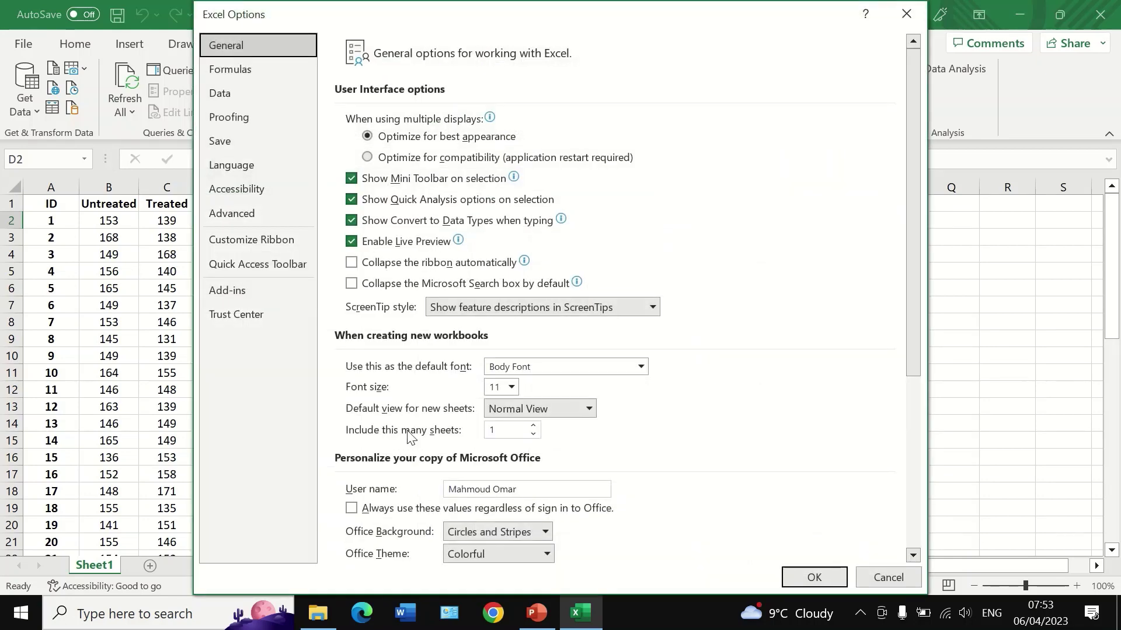
{"action": "left_click", "coordinate": [231, 291]}
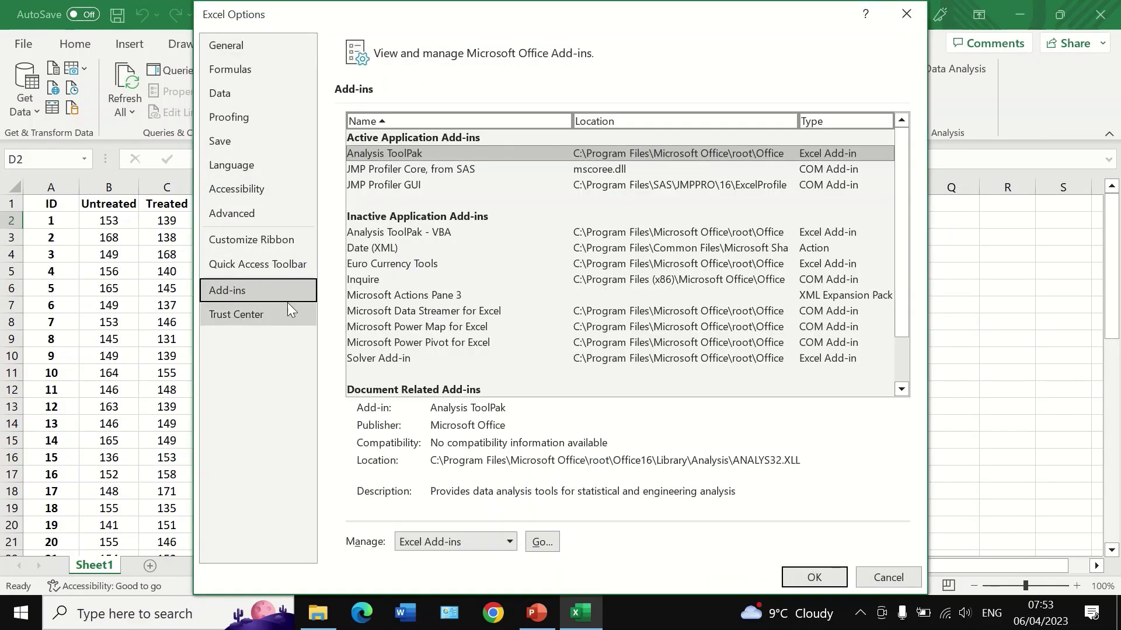
{"action": "left_click", "coordinate": [505, 543]}
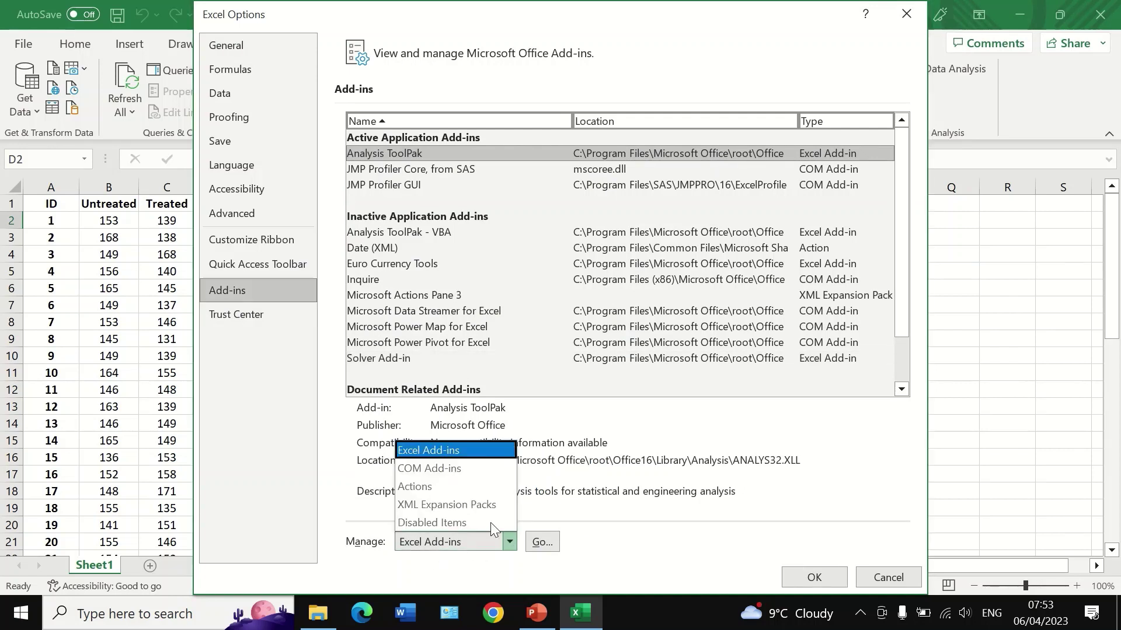
{"action": "left_click", "coordinate": [443, 452]}
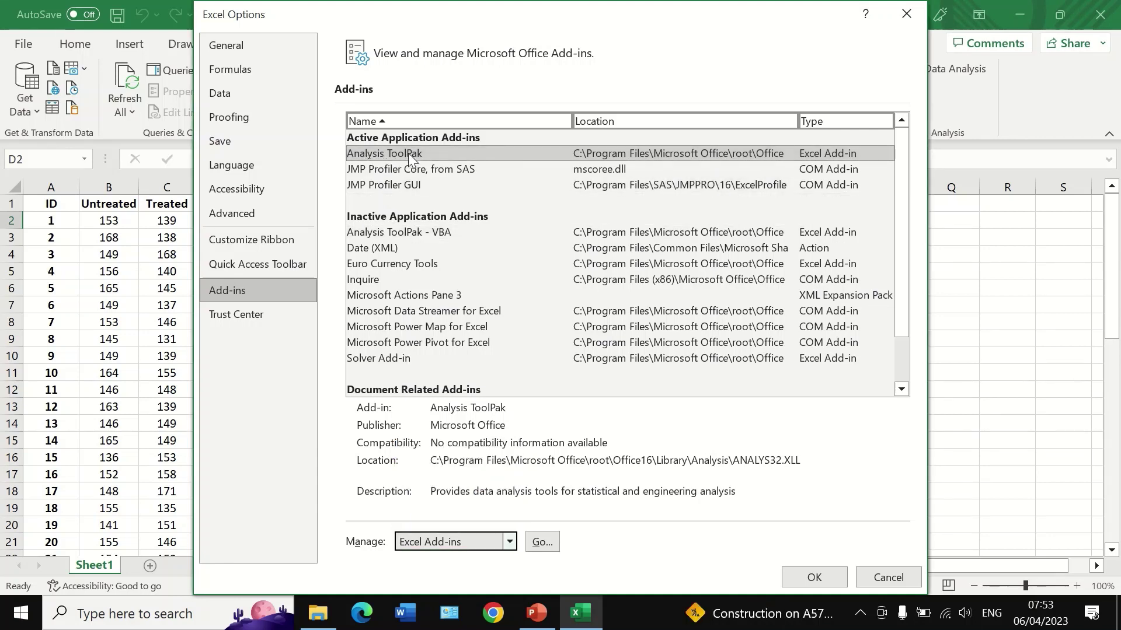
{"action": "left_click", "coordinate": [813, 577]}
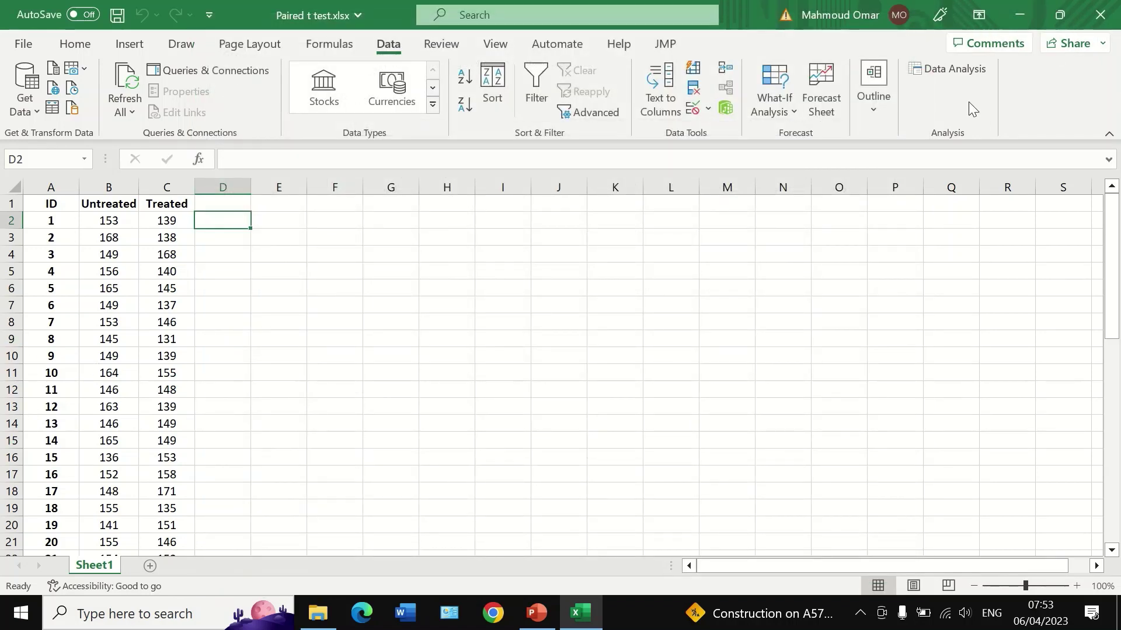
Start the t-Test: Paired Two Sample for Means from the Data Analysis tools
{"action": "left_click", "coordinate": [946, 75]}
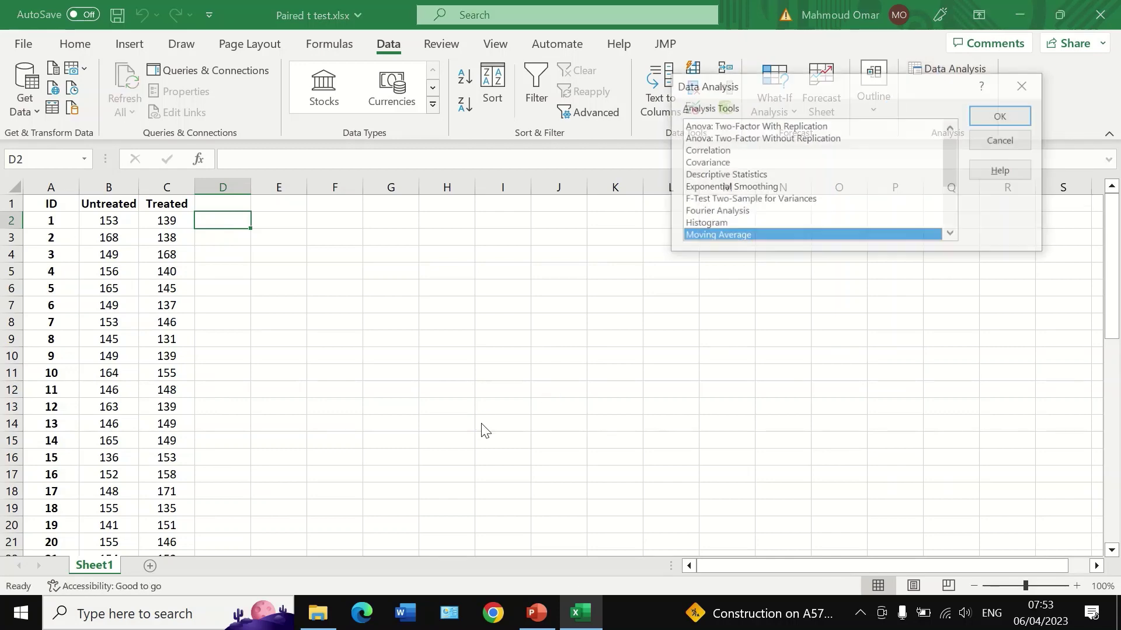
{"action": "left_click_drag", "start_coordinate": [873, 82], "coordinate": [480, 93]}
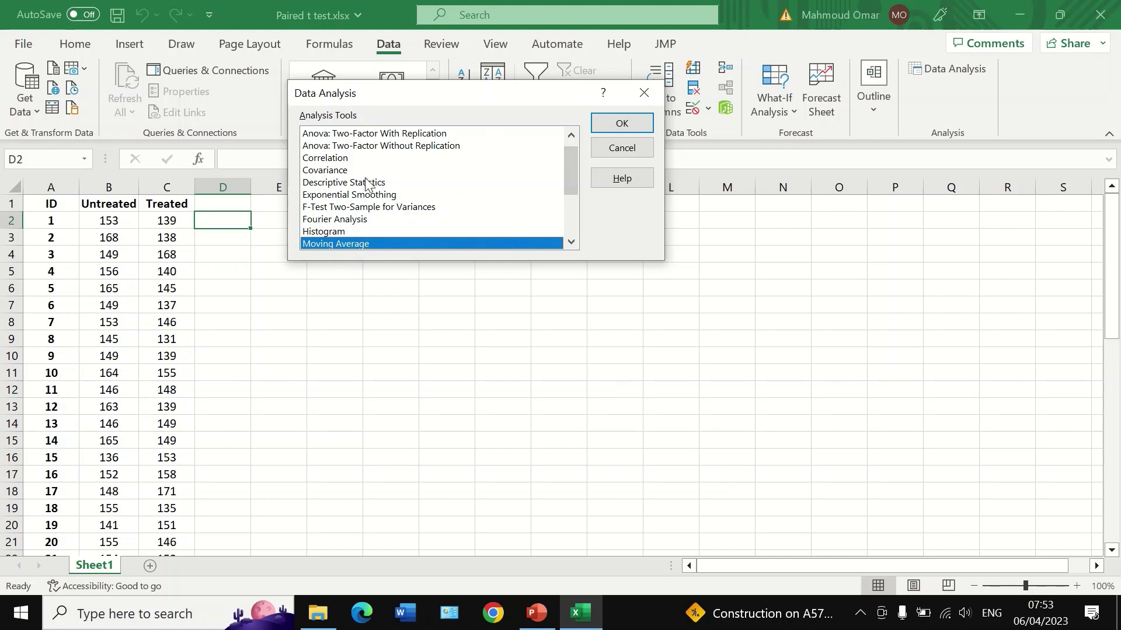
{"action": "left_click_drag", "start_coordinate": [575, 155], "coordinate": [551, 130]}
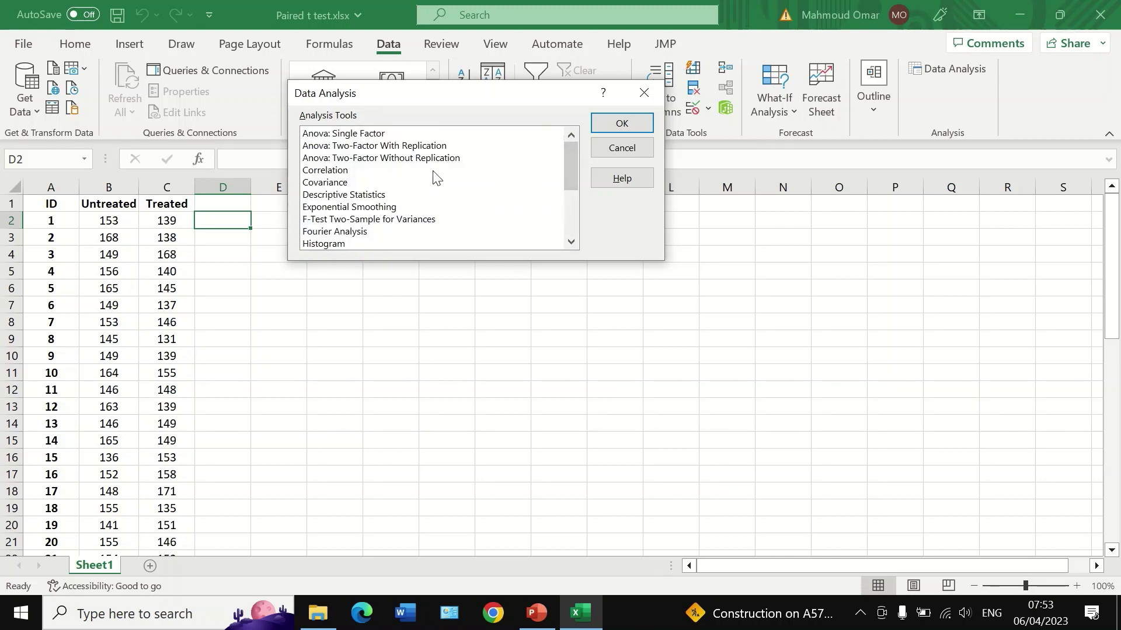
{"action": "scroll", "coordinate": [390, 181], "scroll_direction": "down", "scroll_amount": 2}
{"action": "left_click", "coordinate": [393, 181]}
{"action": "scroll", "coordinate": [393, 181], "scroll_direction": "down", "scroll_amount": 1}
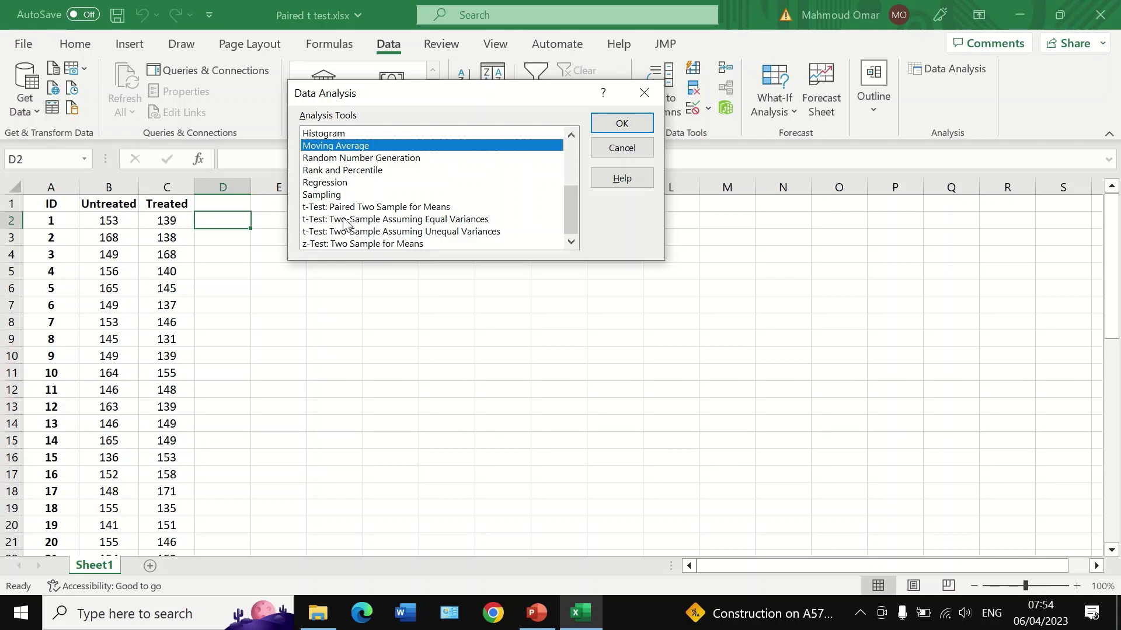
{"action": "left_click", "coordinate": [406, 209]}
{"action": "left_click", "coordinate": [622, 124]}
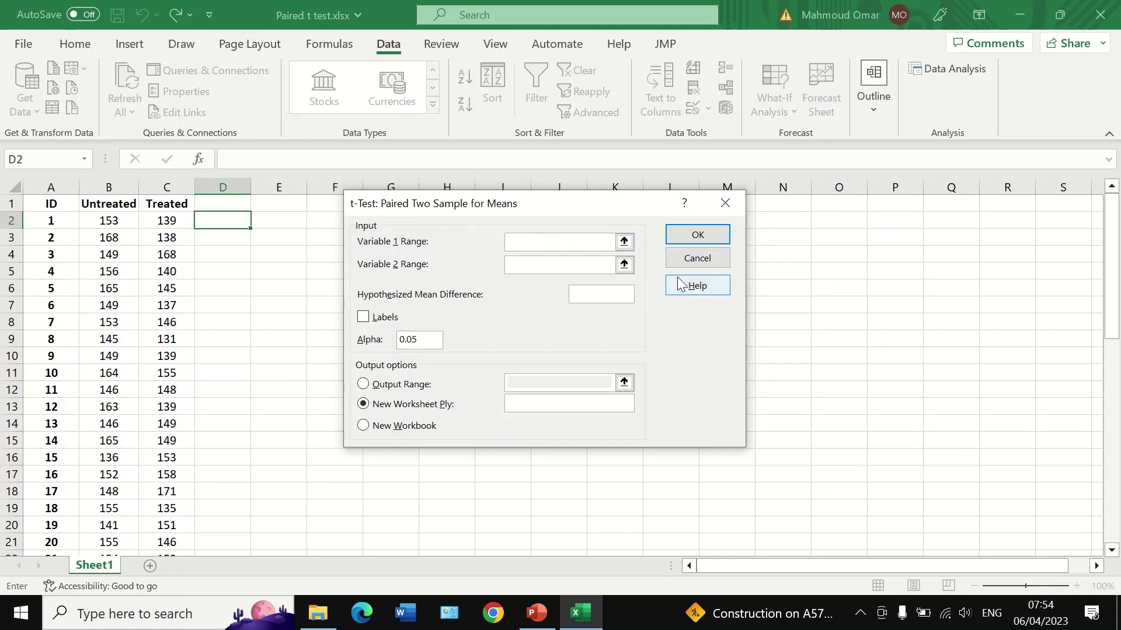
Set the Variable 1 range to the Untreated values in B2:B51
{"action": "left_click_drag", "start_coordinate": [564, 206], "coordinate": [527, 173]}
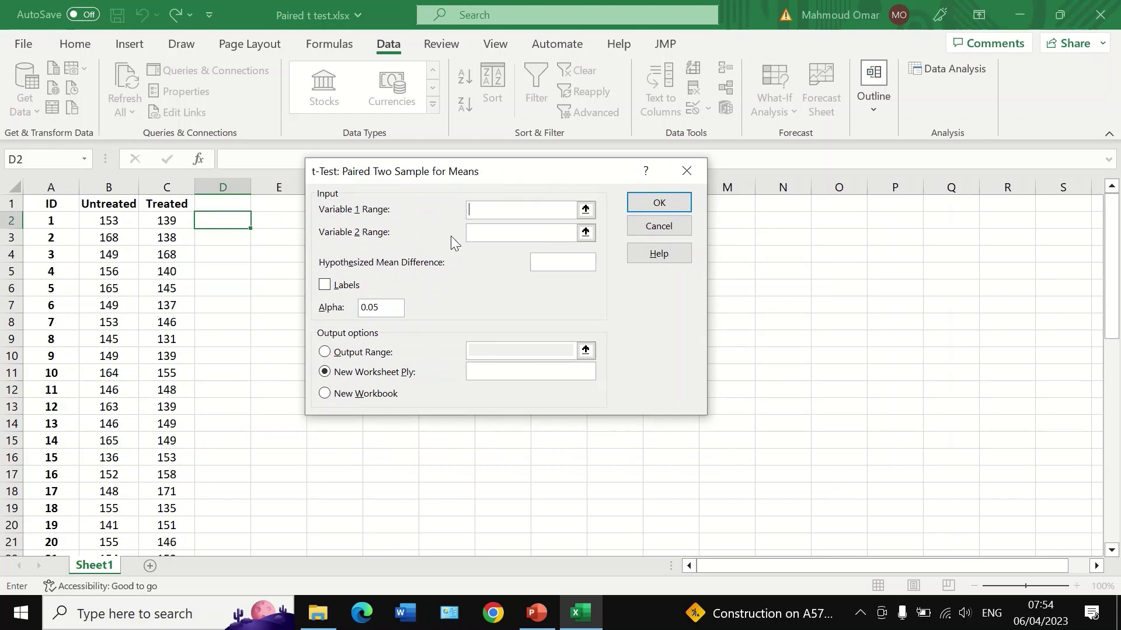
{"action": "left_click", "coordinate": [585, 211]}
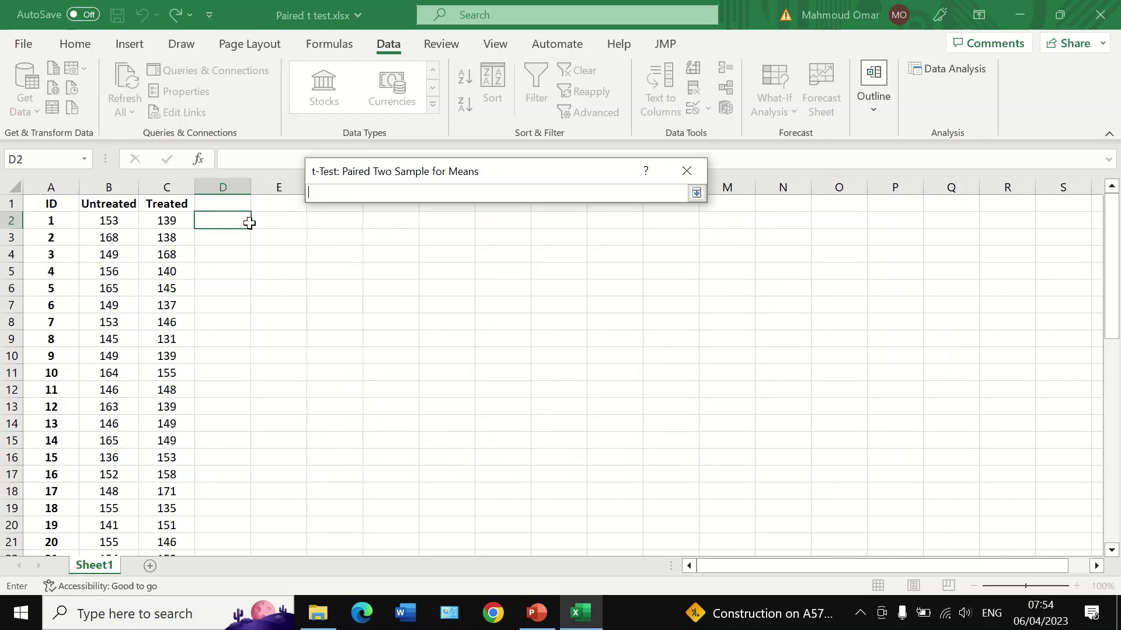
{"action": "left_click", "coordinate": [120, 220]}
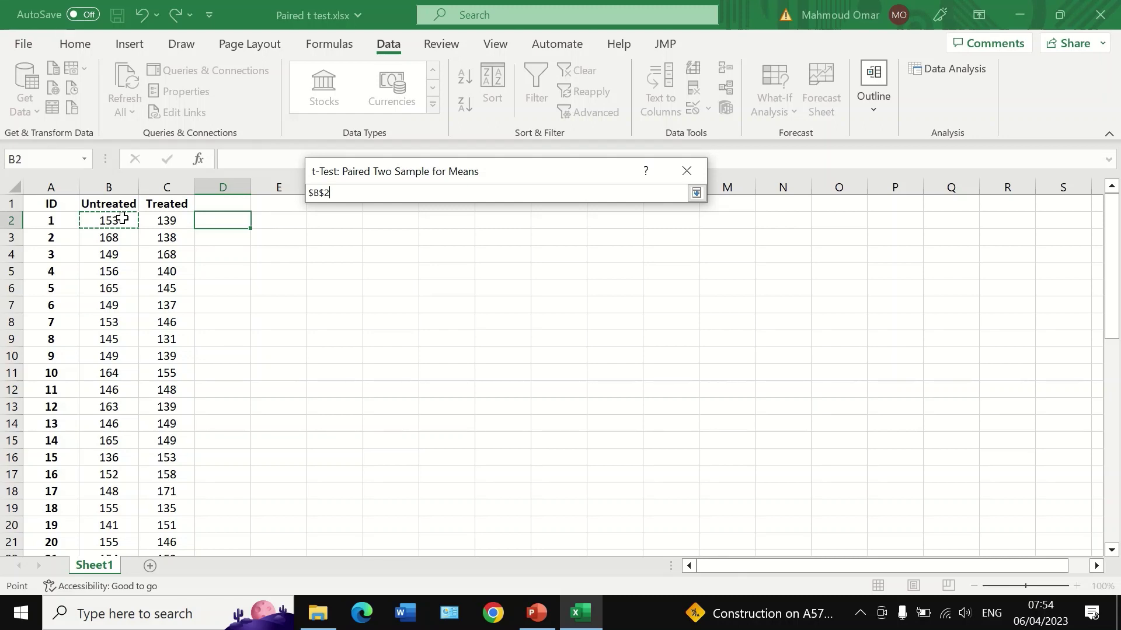
{"action": "key", "text": "ctrl+shift+Down"}
{"action": "left_click", "coordinate": [696, 193]}
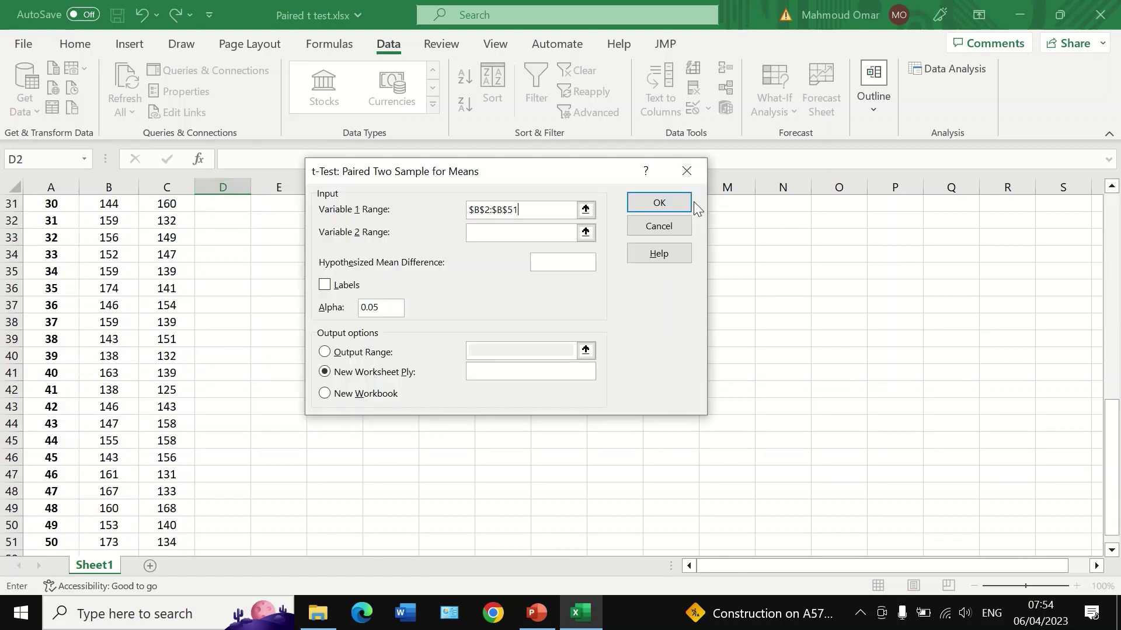
Set the Variable 2 range to the Treated values in C2:C51
{"action": "left_click", "coordinate": [585, 233]}
{"action": "scroll", "coordinate": [166, 257], "scroll_direction": "up", "scroll_amount": 10}
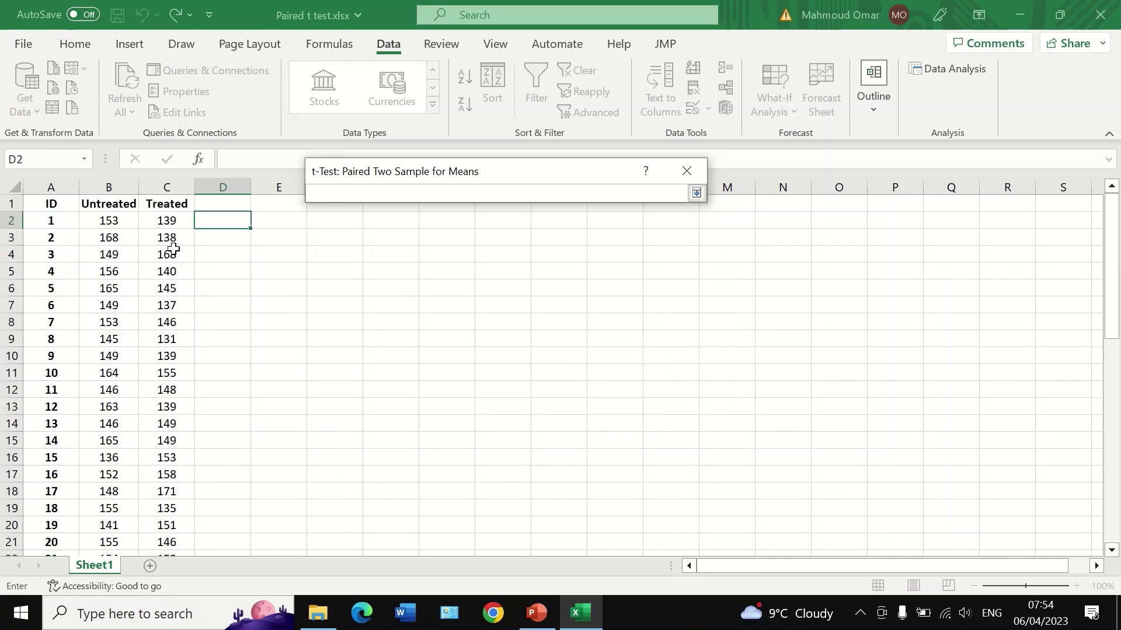
{"action": "left_click", "coordinate": [171, 226]}
{"action": "key", "text": "ctrl+shift+Down"}
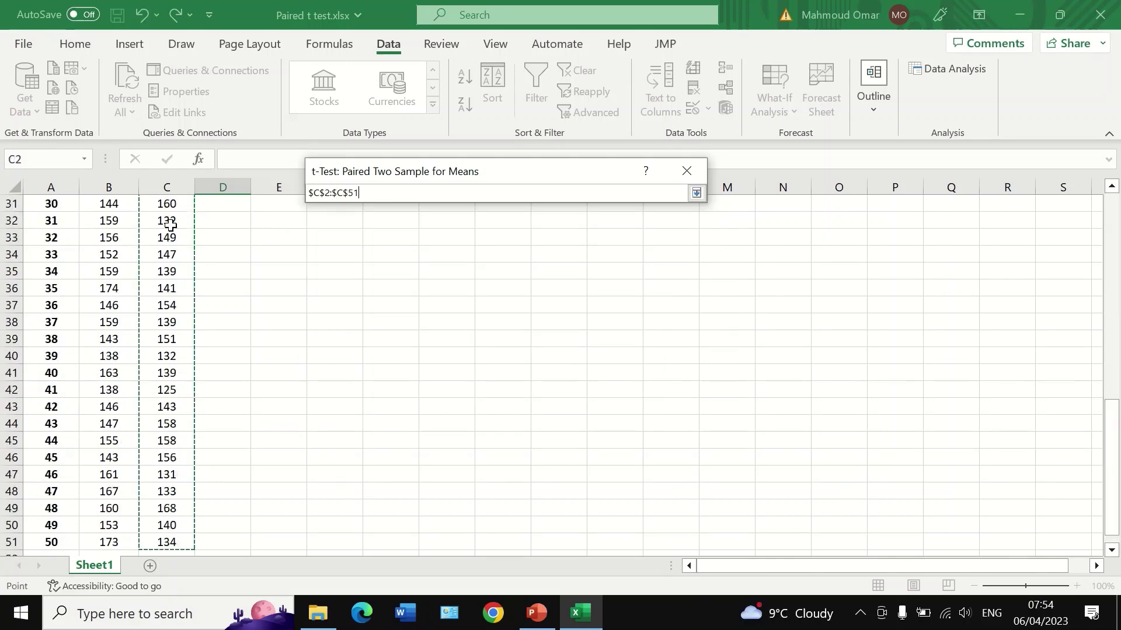
{"action": "left_click", "coordinate": [695, 192]}
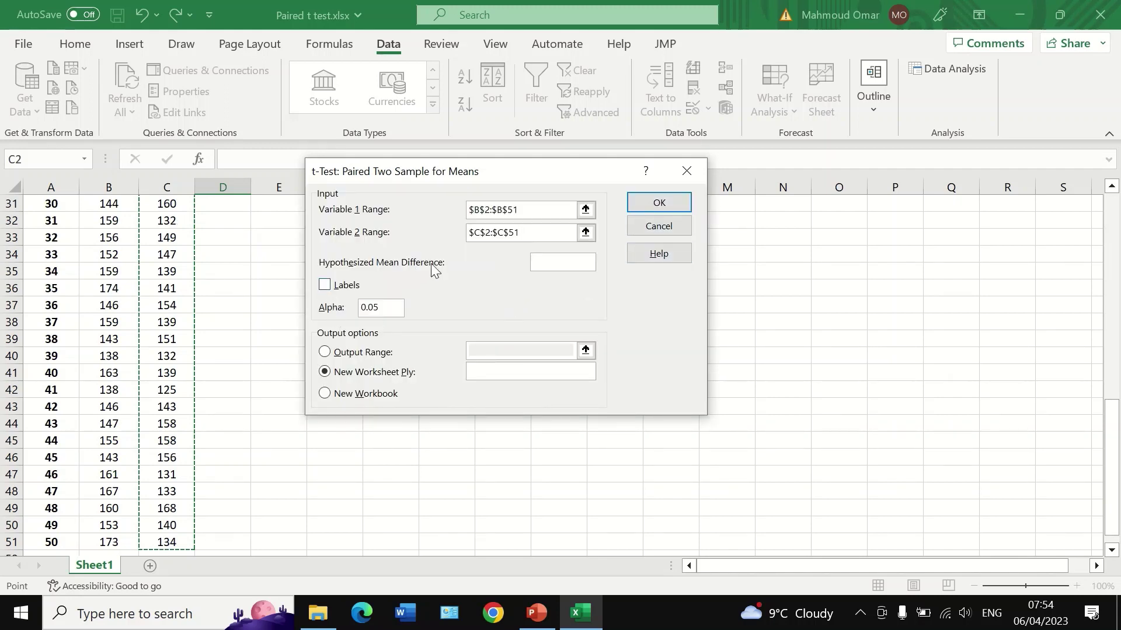
Run the paired t-test with a hypothesized mean difference of 0 and the output range starting at cell D2
{"action": "left_click", "coordinate": [555, 261]}
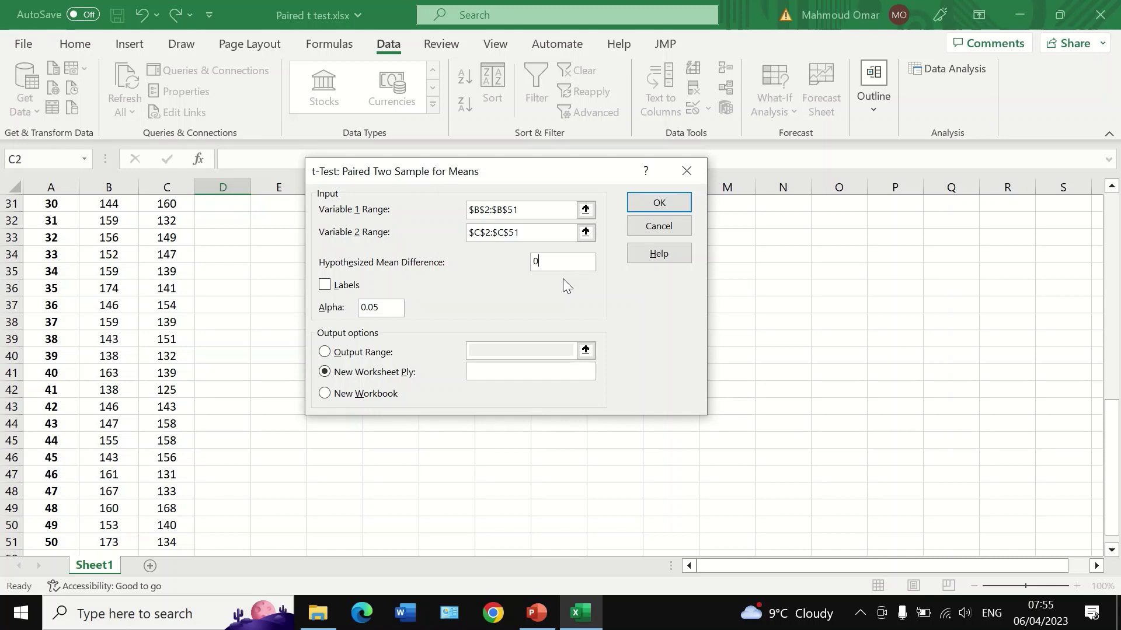
{"action": "left_click", "coordinate": [324, 352]}
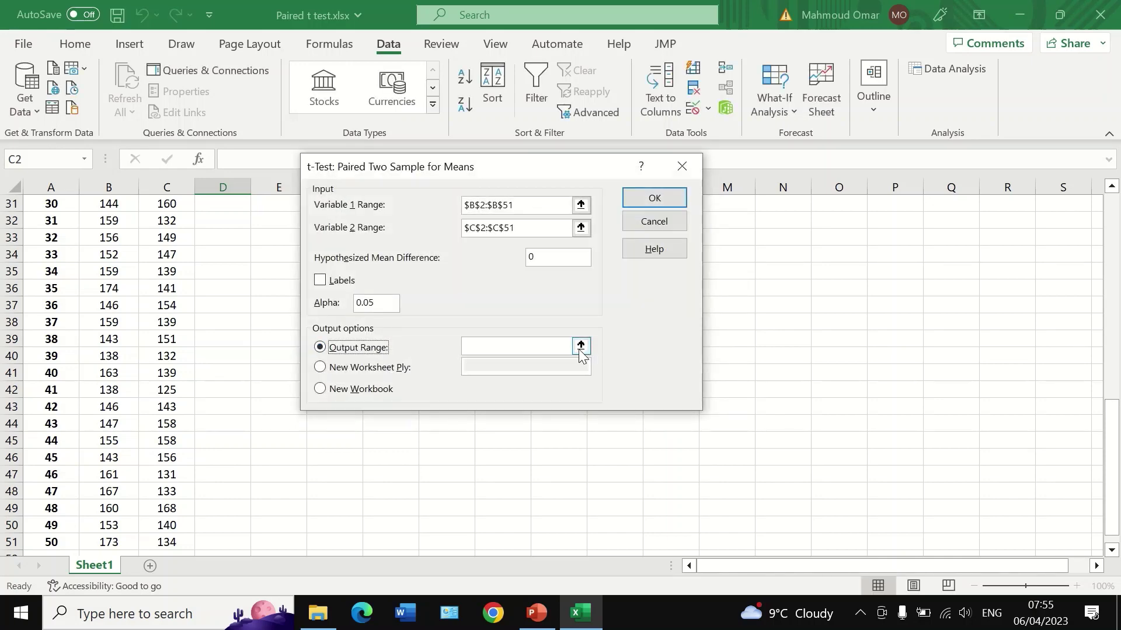
{"action": "left_click", "coordinate": [581, 347]}
{"action": "scroll", "coordinate": [438, 312], "scroll_direction": "up", "scroll_amount": 10}
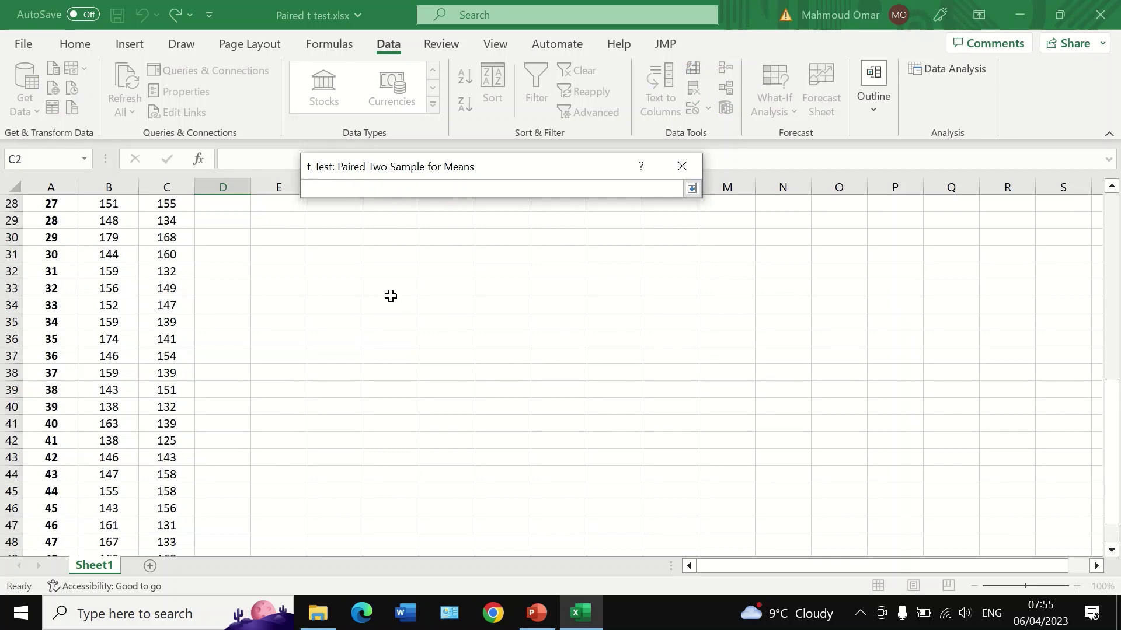
{"action": "left_click", "coordinate": [280, 219]}
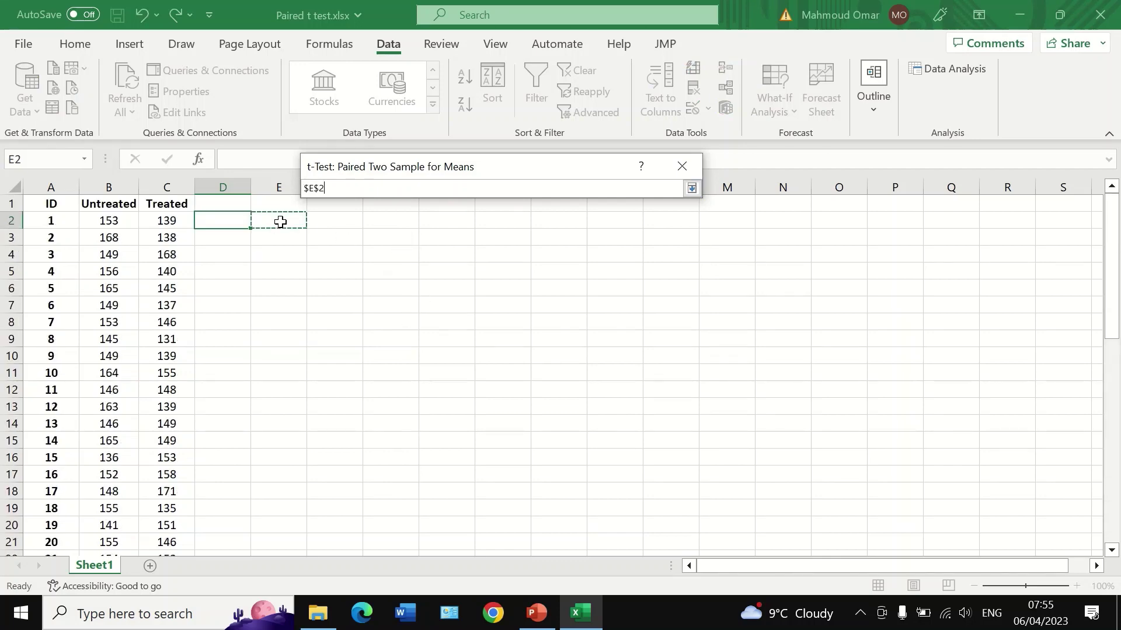
{"action": "left_click", "coordinate": [691, 188]}
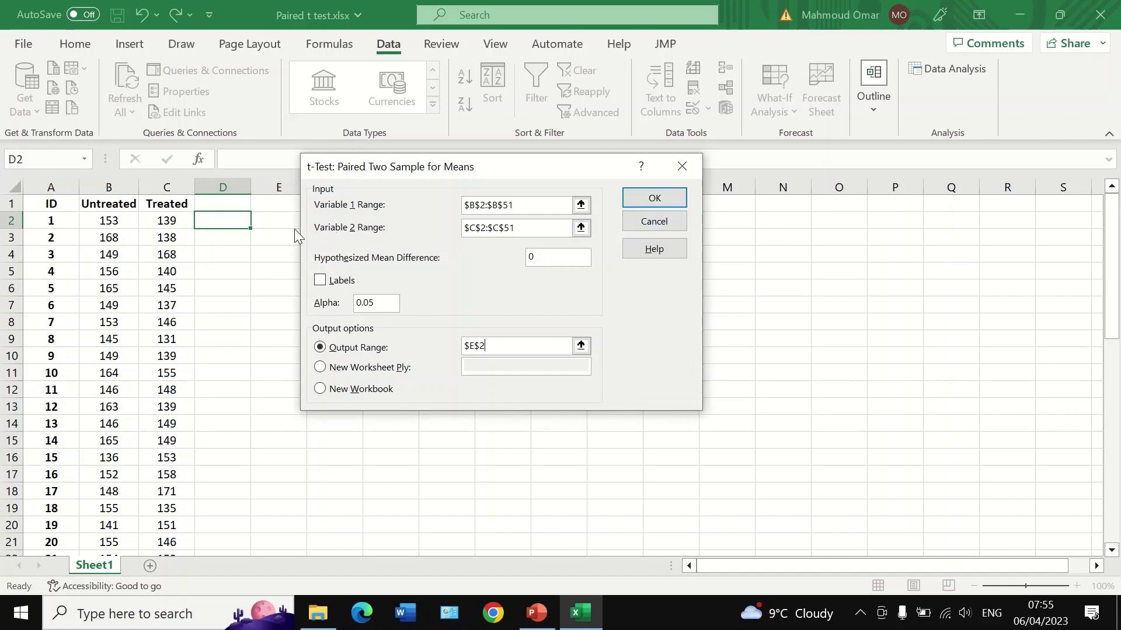
{"action": "left_click", "coordinate": [238, 220]}
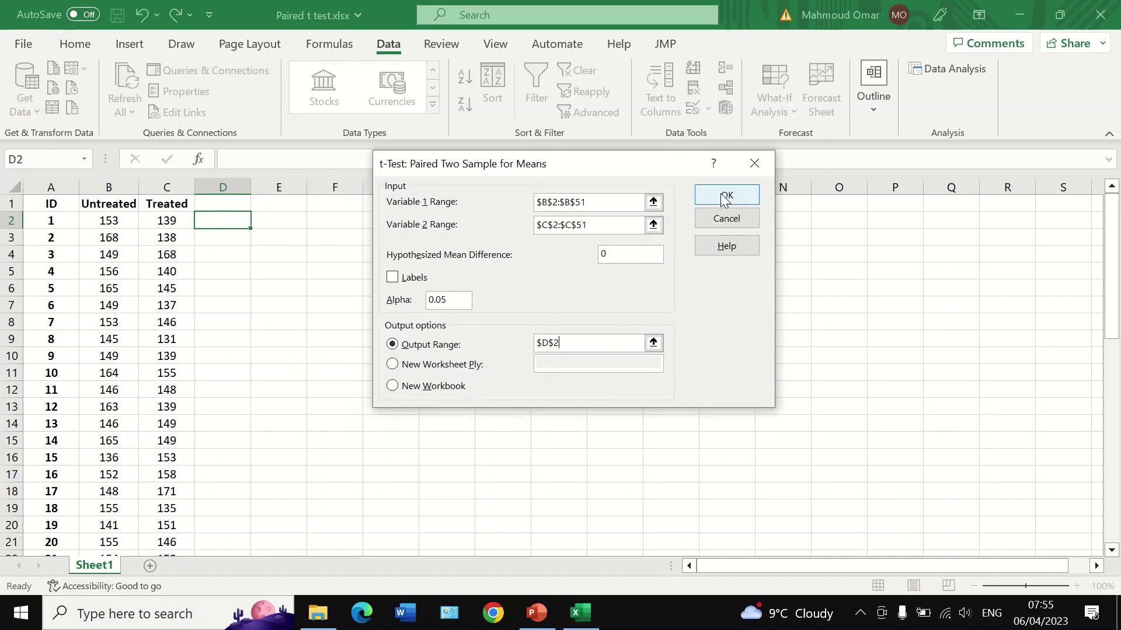
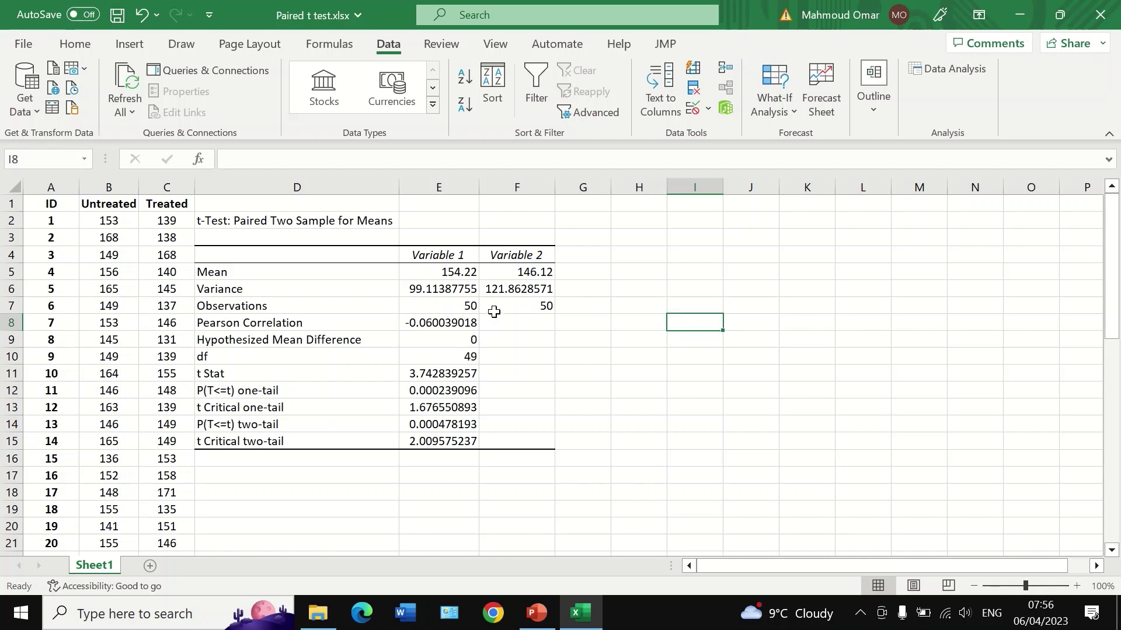
Examine the t Stat and the two-tail P value in the paired t-test results table
{"action": "scroll", "coordinate": [320, 380], "scroll_direction": "down", "scroll_amount": 1}
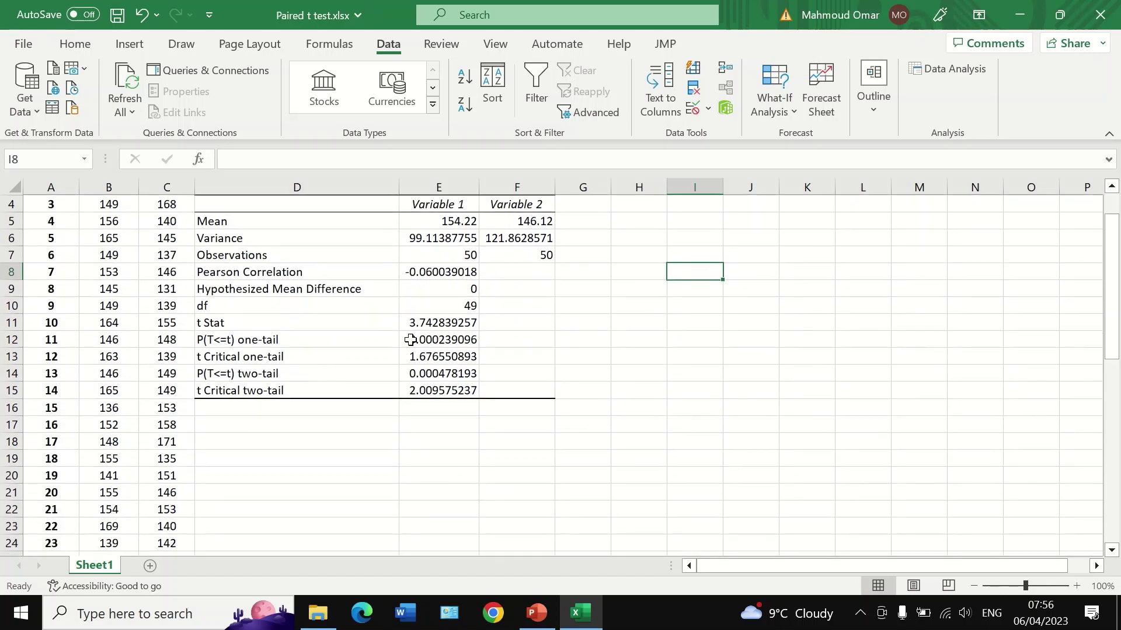
{"action": "left_click", "coordinate": [211, 325]}
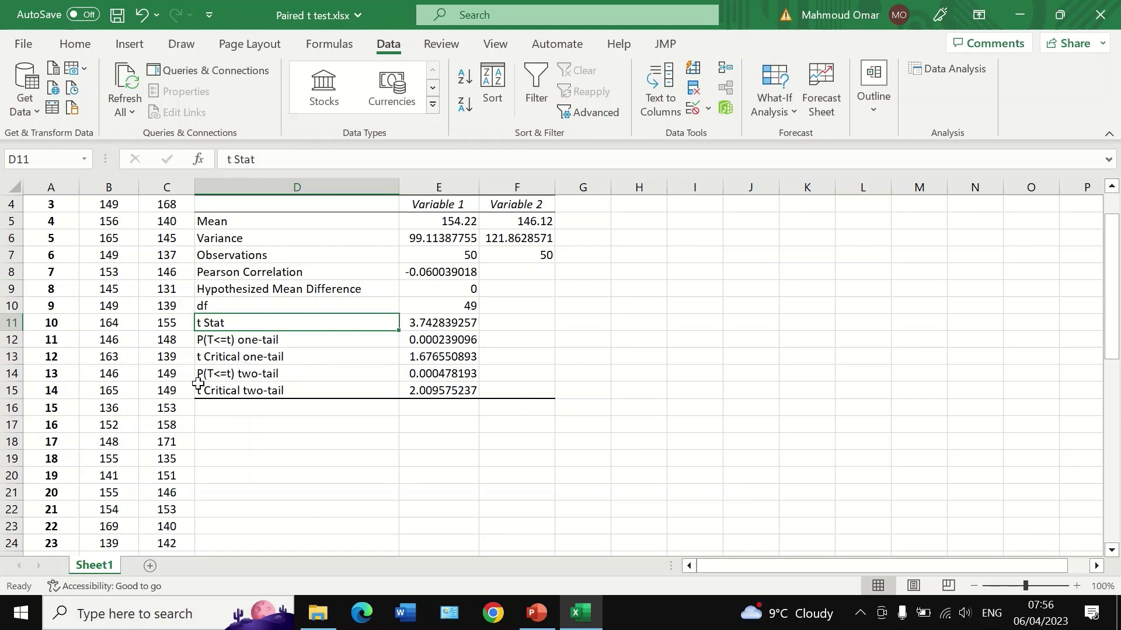
{"action": "left_click", "coordinate": [442, 377]}
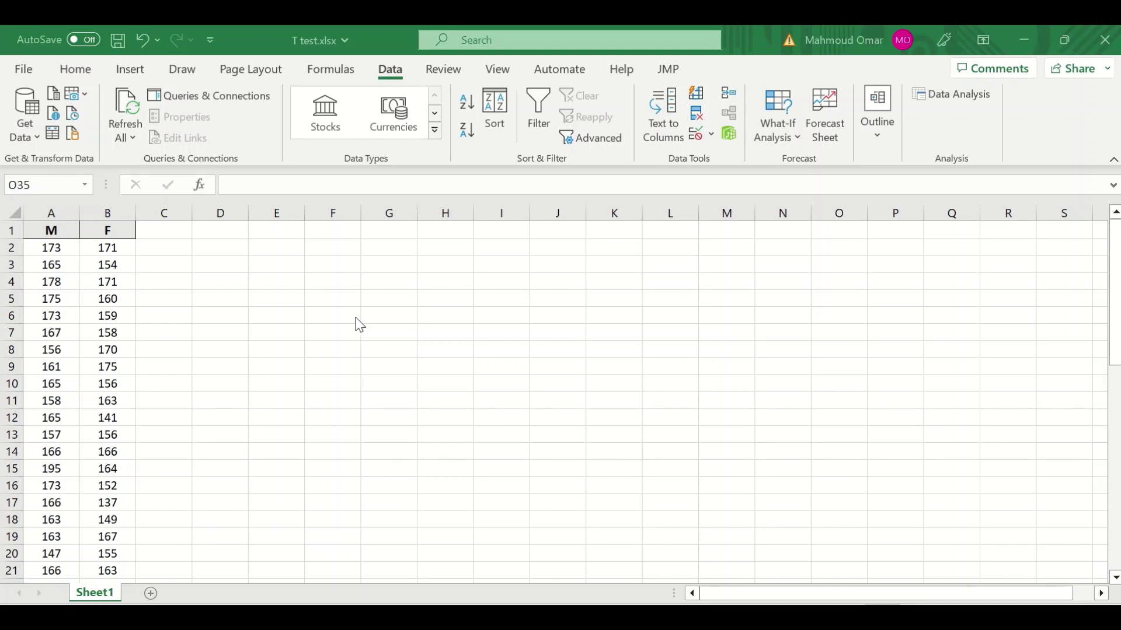
Look through the M and F data columns and open the Descriptive Statistics analysis tool
{"action": "scroll", "coordinate": [382, 366], "scroll_direction": "down", "scroll_amount": 6}
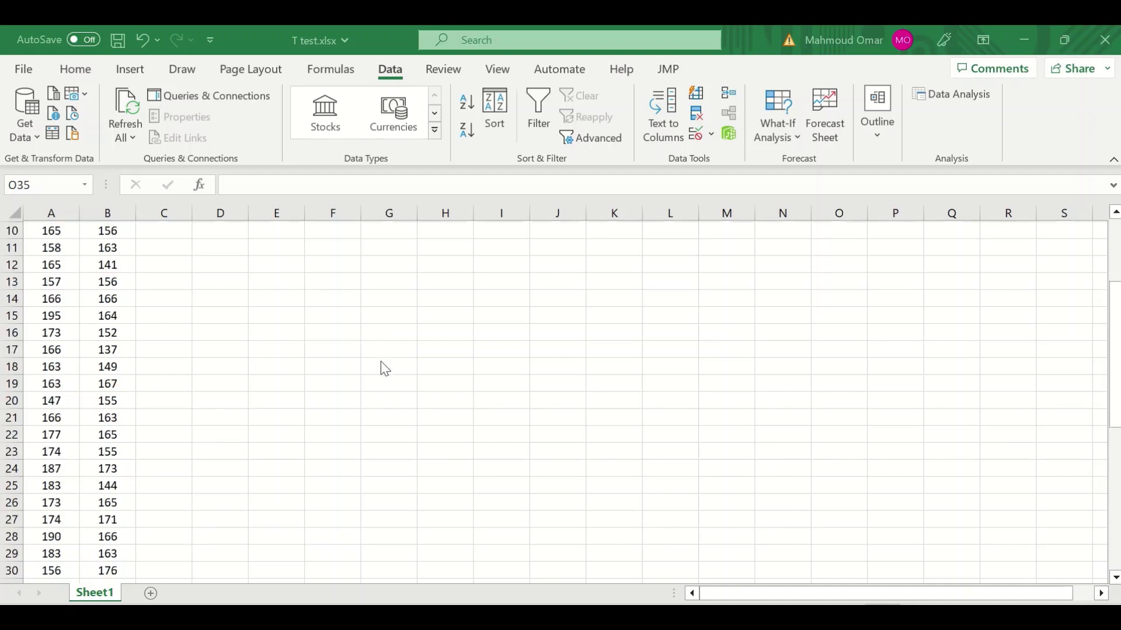
{"action": "scroll", "coordinate": [386, 367], "scroll_direction": "down", "scroll_amount": 7}
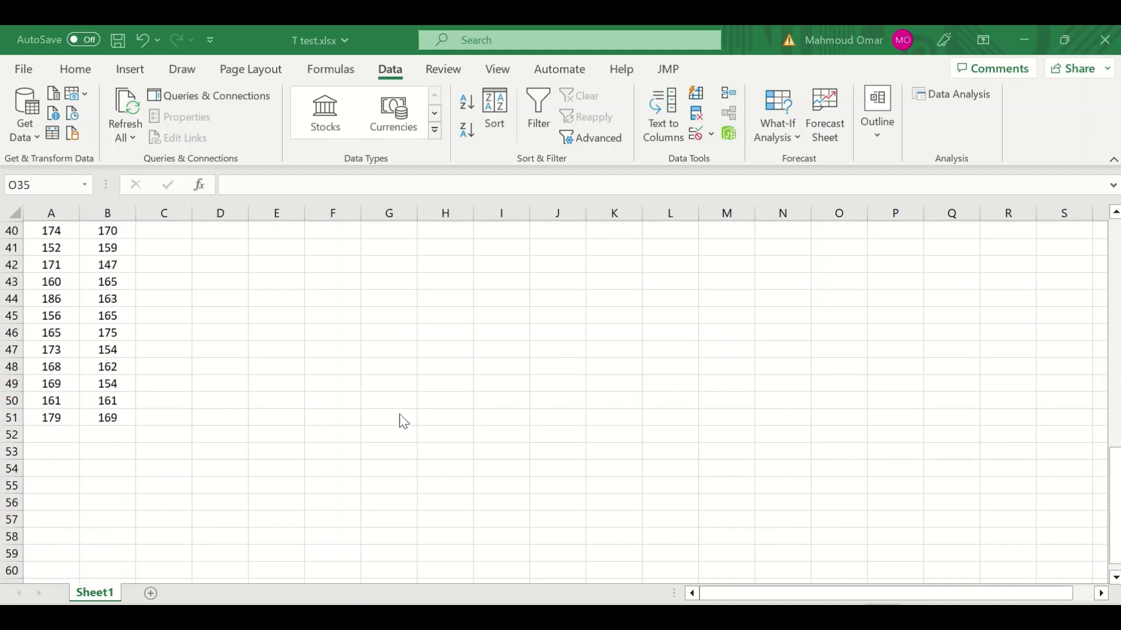
{"action": "scroll", "coordinate": [403, 419], "scroll_direction": "up", "scroll_amount": 13}
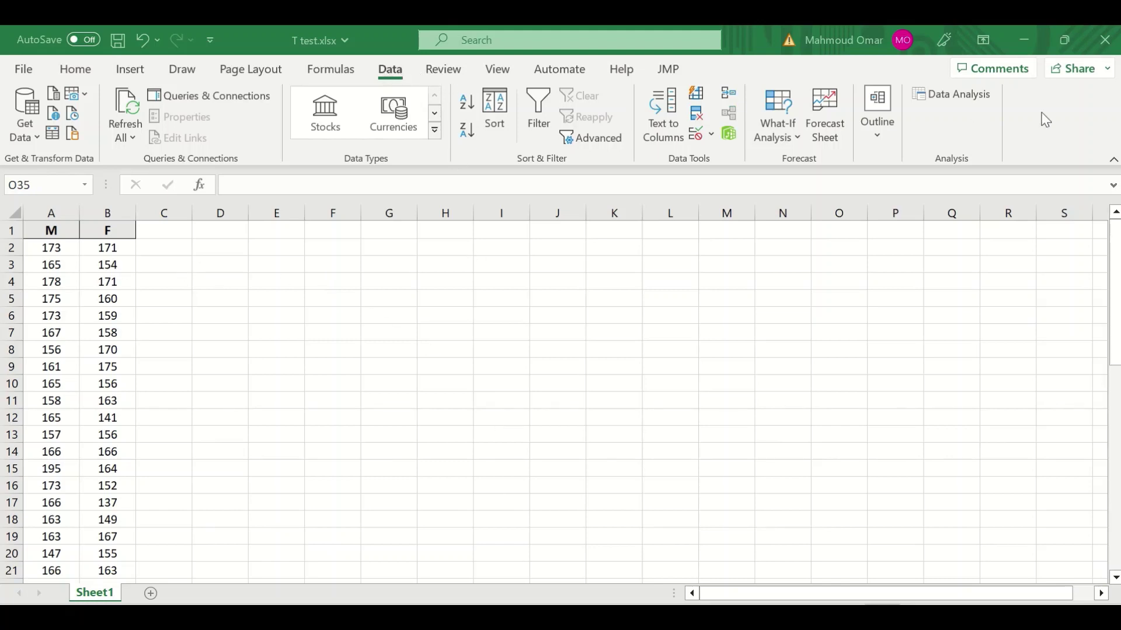
{"action": "left_click", "coordinate": [963, 99]}
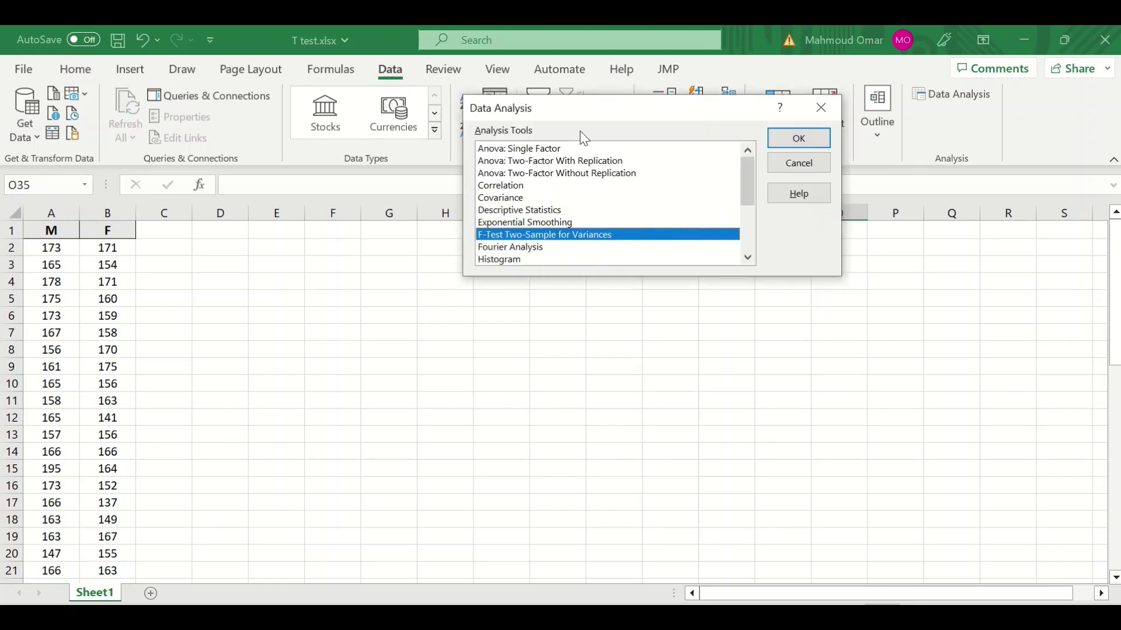
{"action": "left_click_drag", "start_coordinate": [645, 113], "coordinate": [432, 133]}
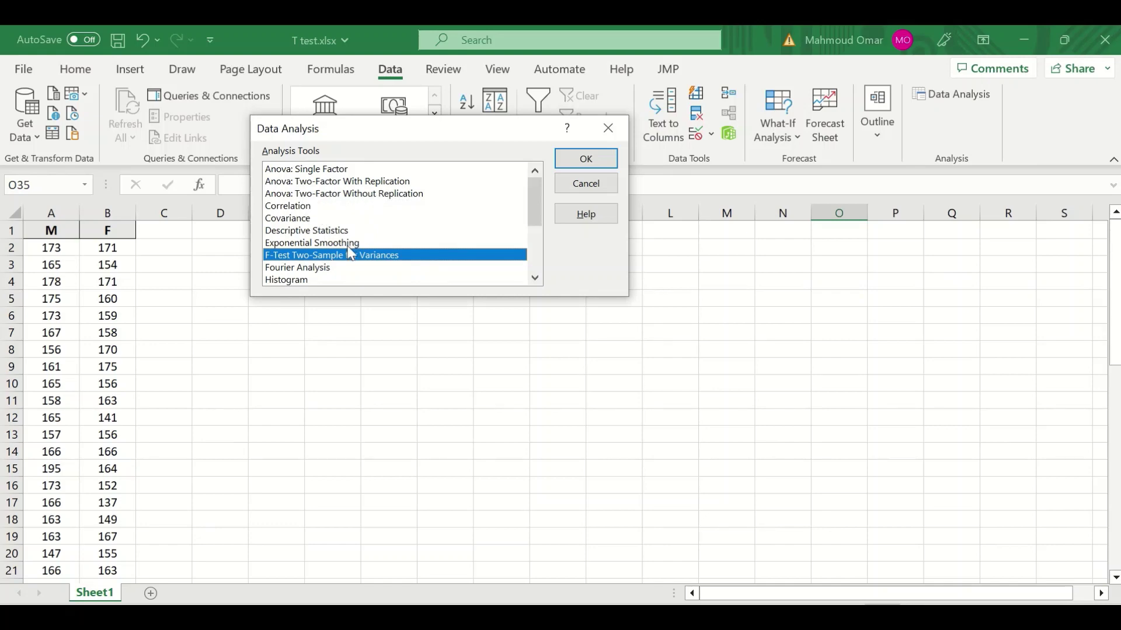
{"action": "left_click", "coordinate": [303, 232]}
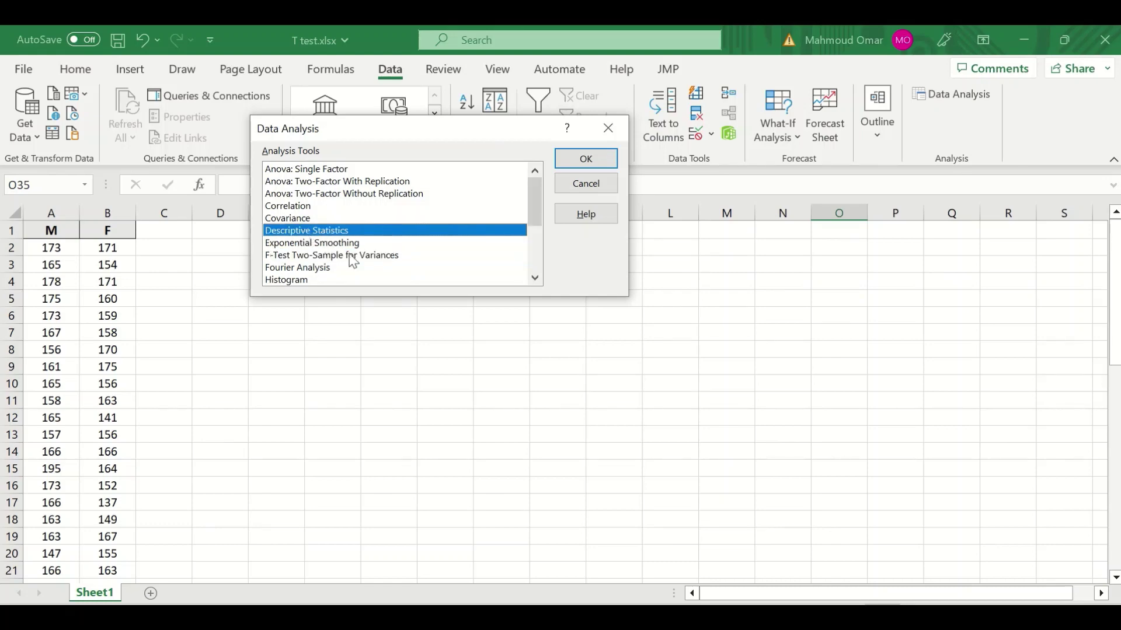
{"action": "left_click", "coordinate": [581, 162]}
{"action": "left_click_drag", "start_coordinate": [465, 58], "coordinate": [686, 126]}
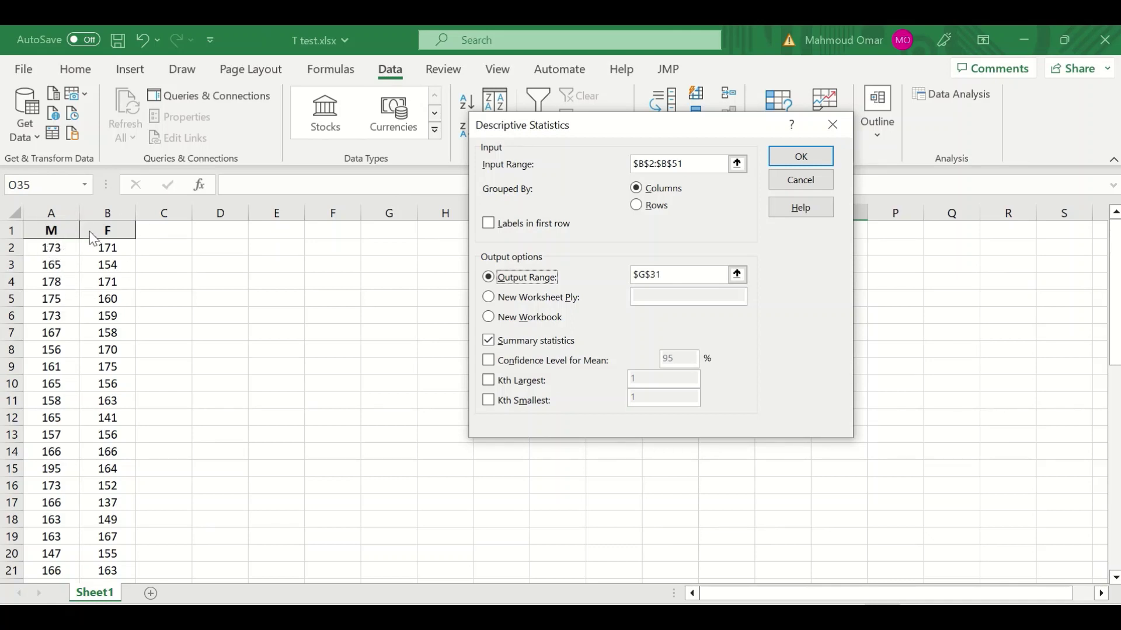
Set the Descriptive Statistics input range to the M values in A2:A51
{"action": "left_click", "coordinate": [736, 166]}
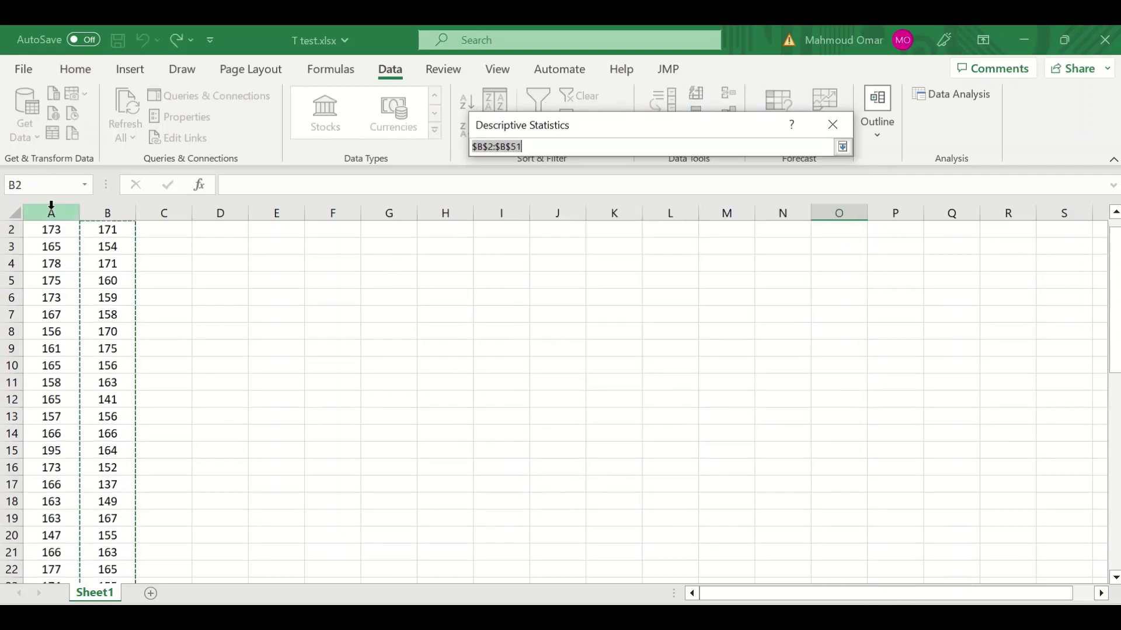
{"action": "left_click", "coordinate": [56, 252]}
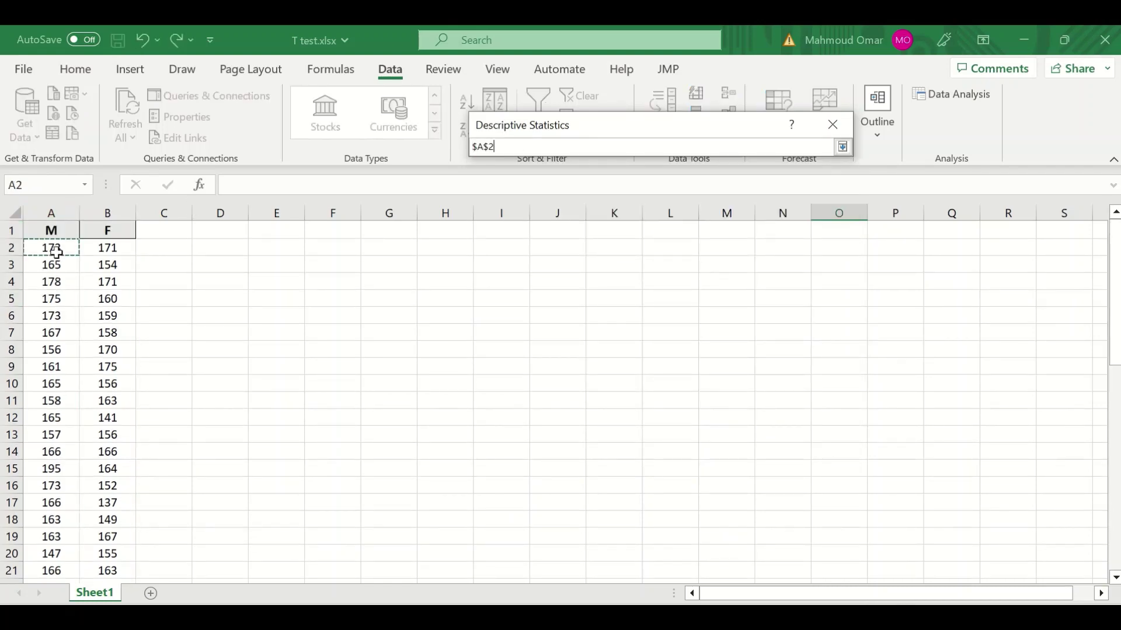
{"action": "key", "text": "ctrl+shift+Down"}
{"action": "scroll", "coordinate": [484, 373], "scroll_direction": "up", "scroll_amount": 10}
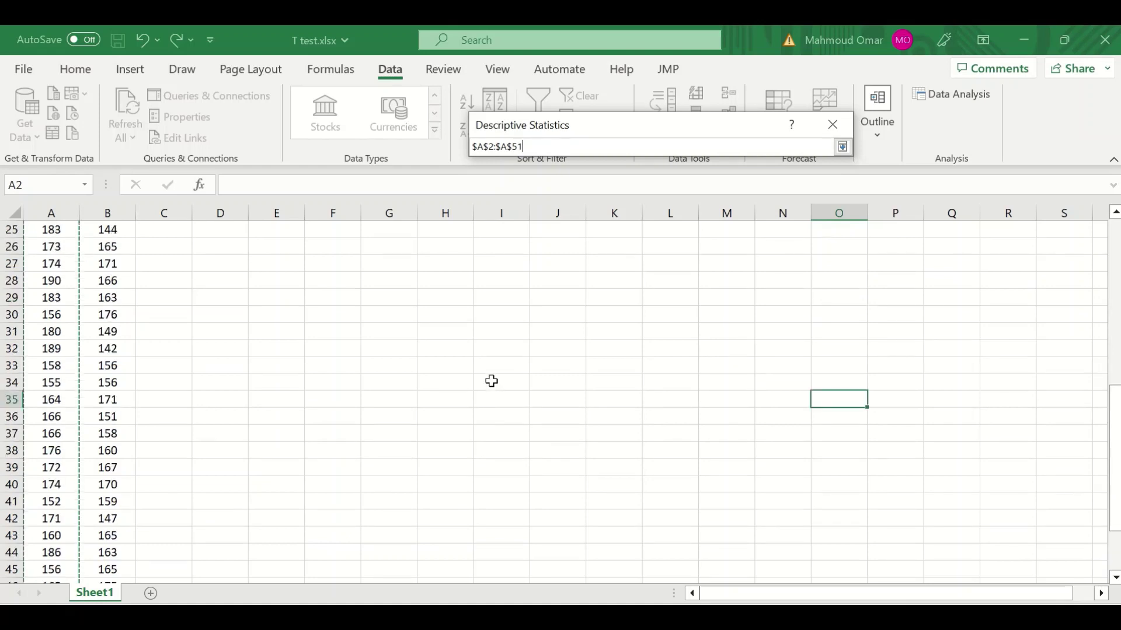
{"action": "left_click", "coordinate": [842, 147]}
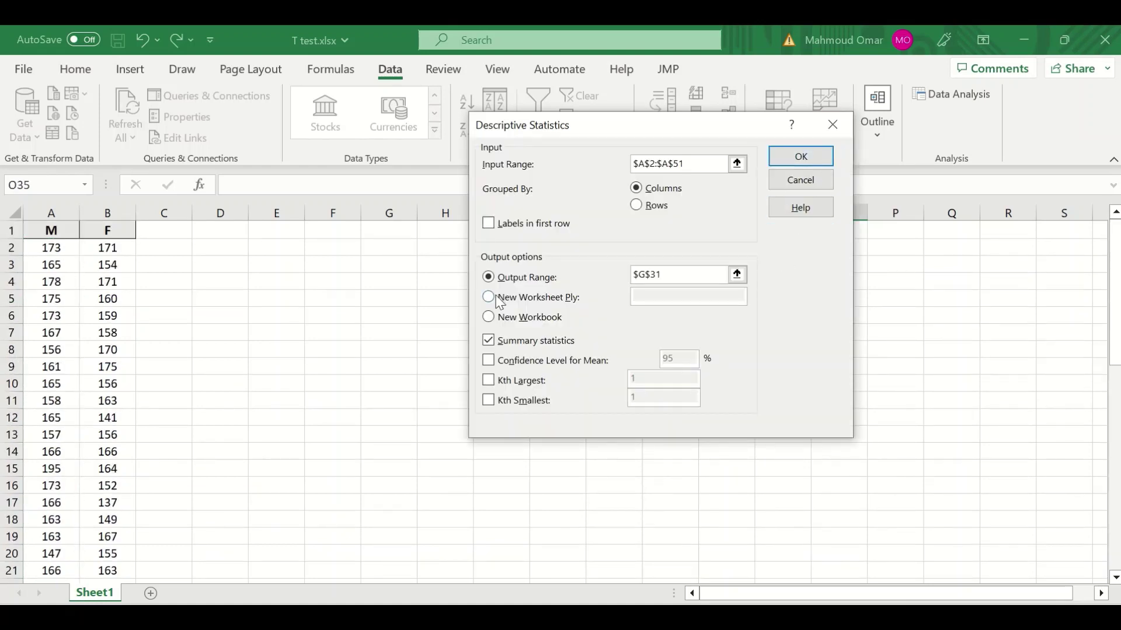
Generate the summary statistics for the M values with the output range starting at cell E2
{"action": "left_click", "coordinate": [737, 275]}
{"action": "scroll", "coordinate": [296, 278], "scroll_direction": "up", "scroll_amount": 3}
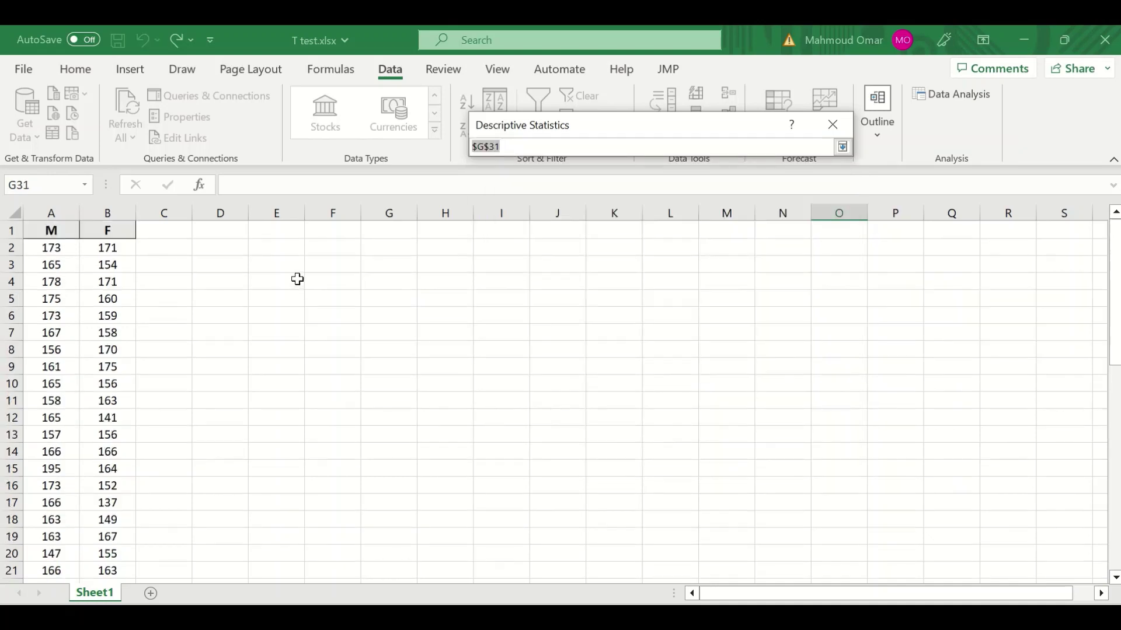
{"action": "left_click", "coordinate": [259, 247]}
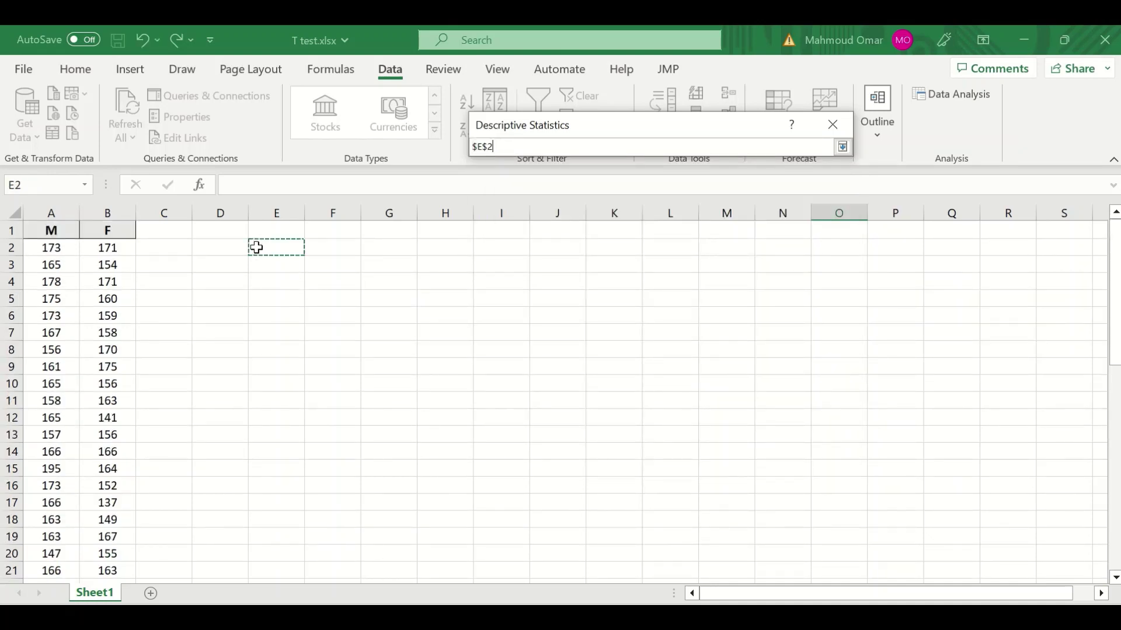
{"action": "left_click", "coordinate": [842, 147]}
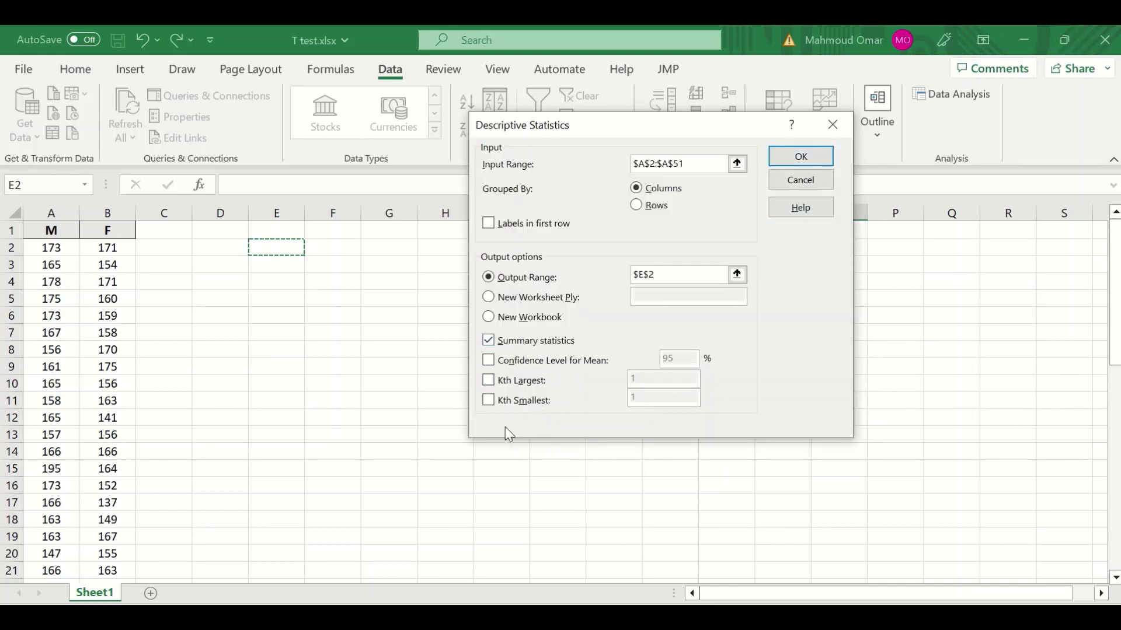
{"action": "left_click", "coordinate": [800, 156]}
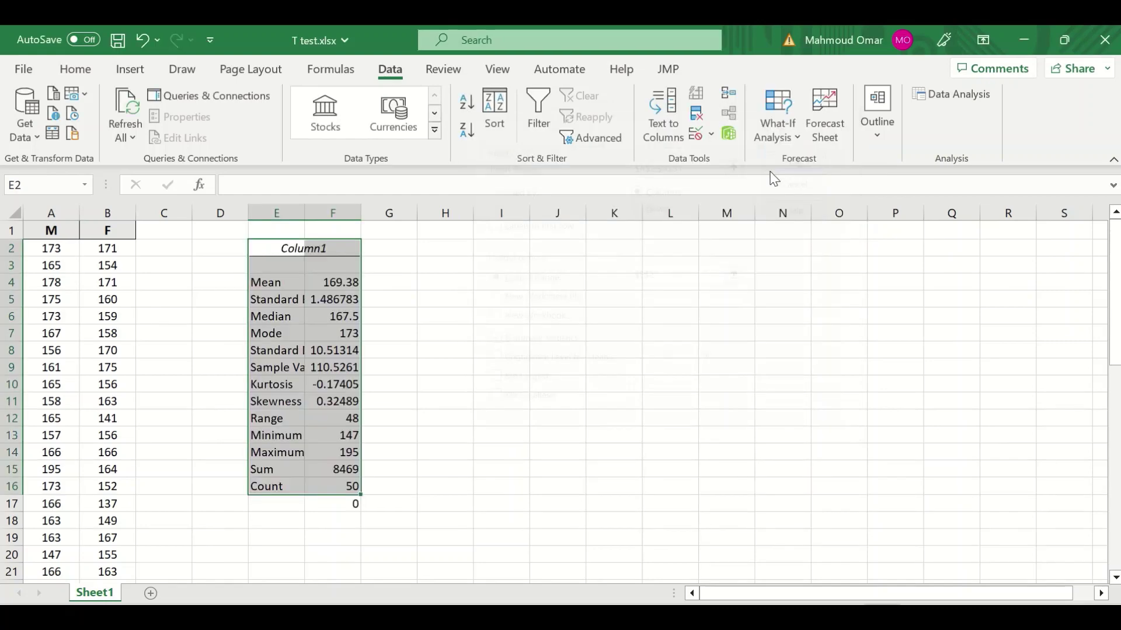
Autofit the widths of columns E and F to the M summary statistics table
{"action": "double_click", "coordinate": [304, 213]}
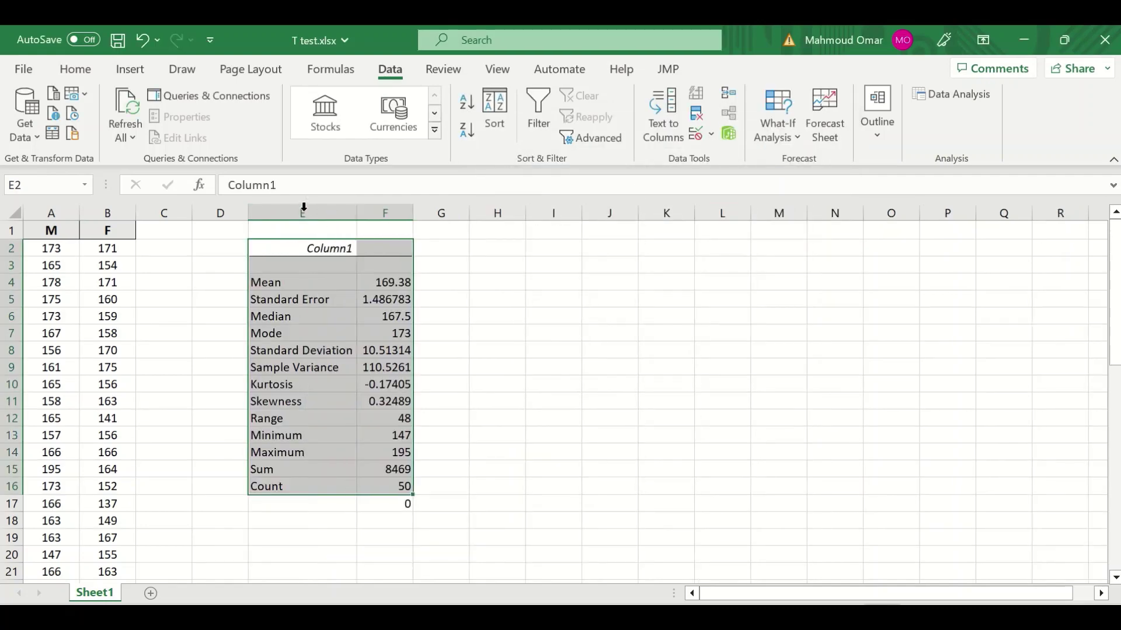
{"action": "double_click", "coordinate": [414, 209]}
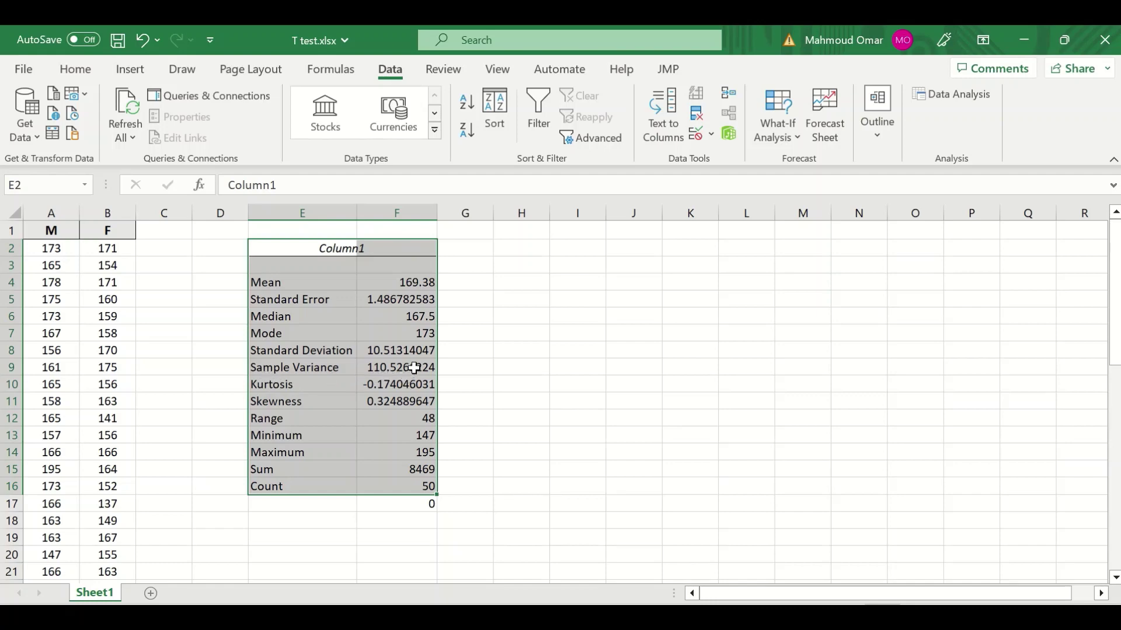
{"action": "left_click", "coordinate": [529, 257]}
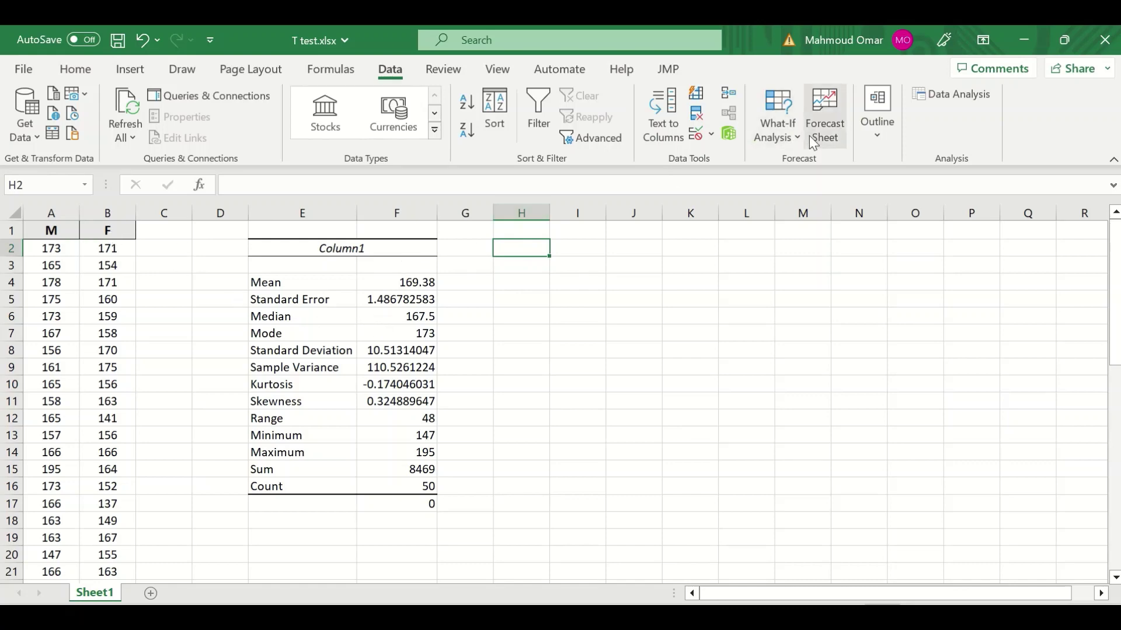
Reopen the Descriptive Statistics tool and set its input range to the F values in B2:B51
{"action": "left_click", "coordinate": [963, 94]}
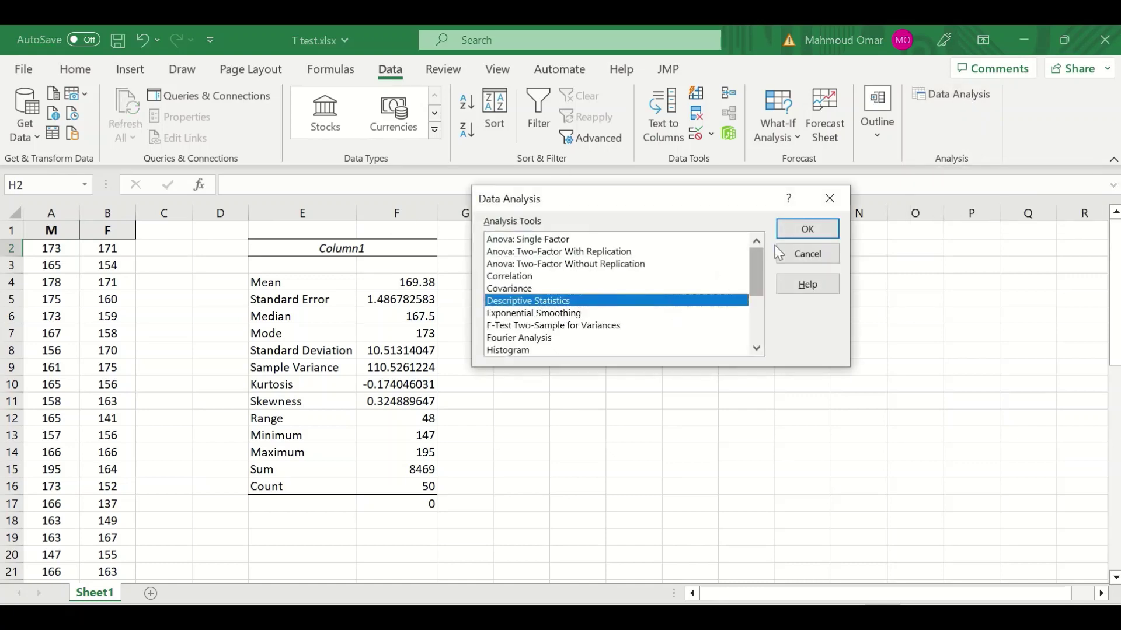
{"action": "left_click", "coordinate": [802, 232]}
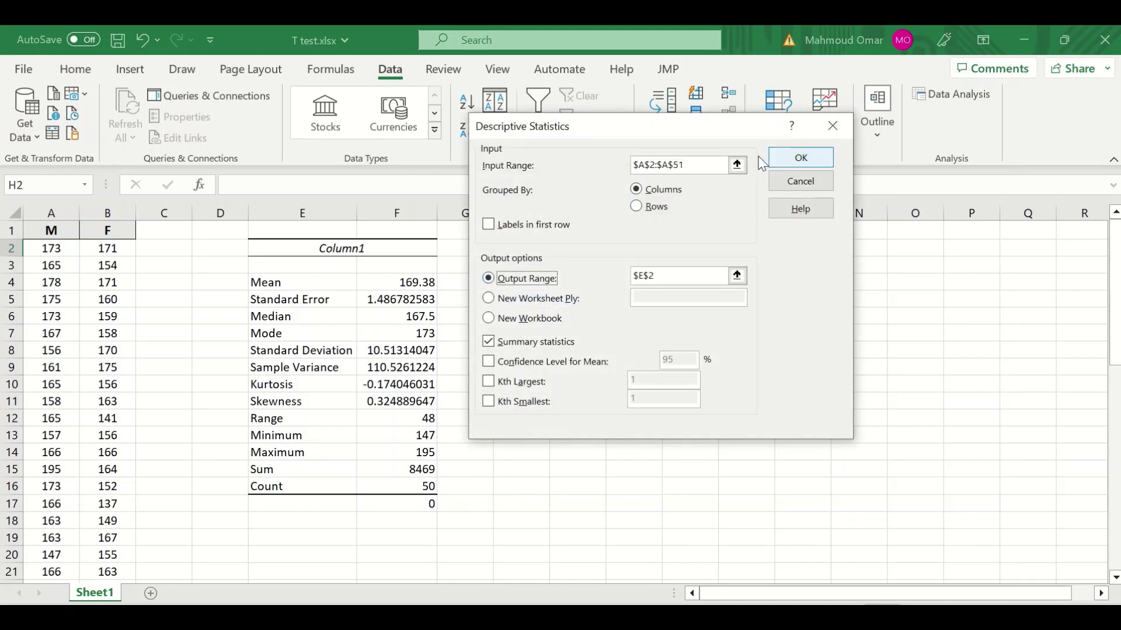
{"action": "left_click", "coordinate": [737, 167]}
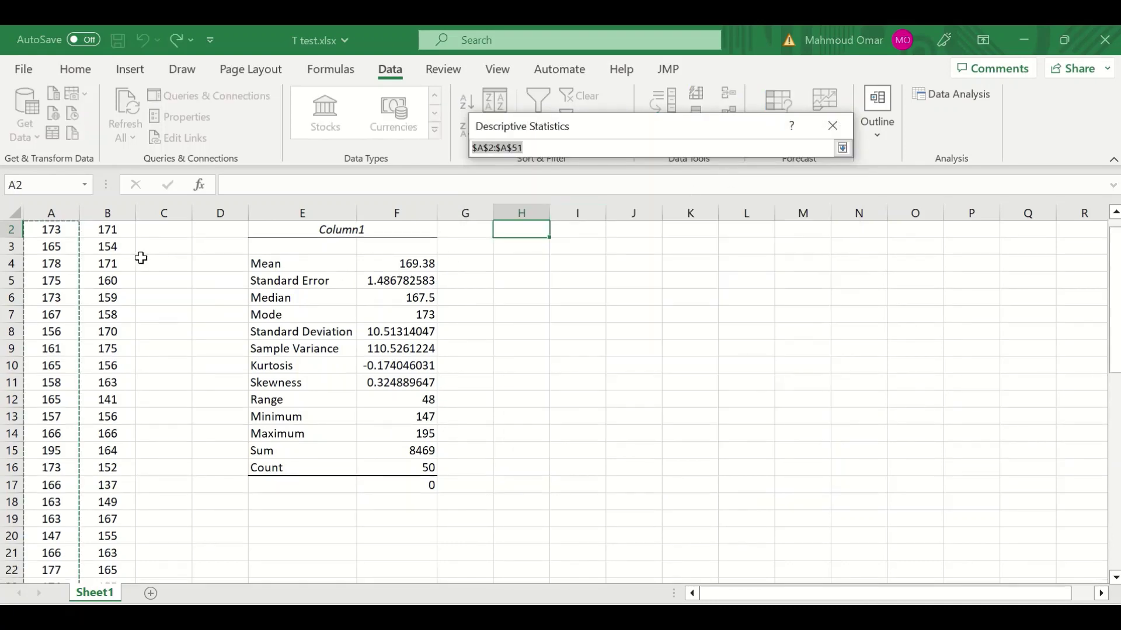
{"action": "left_click", "coordinate": [120, 252]}
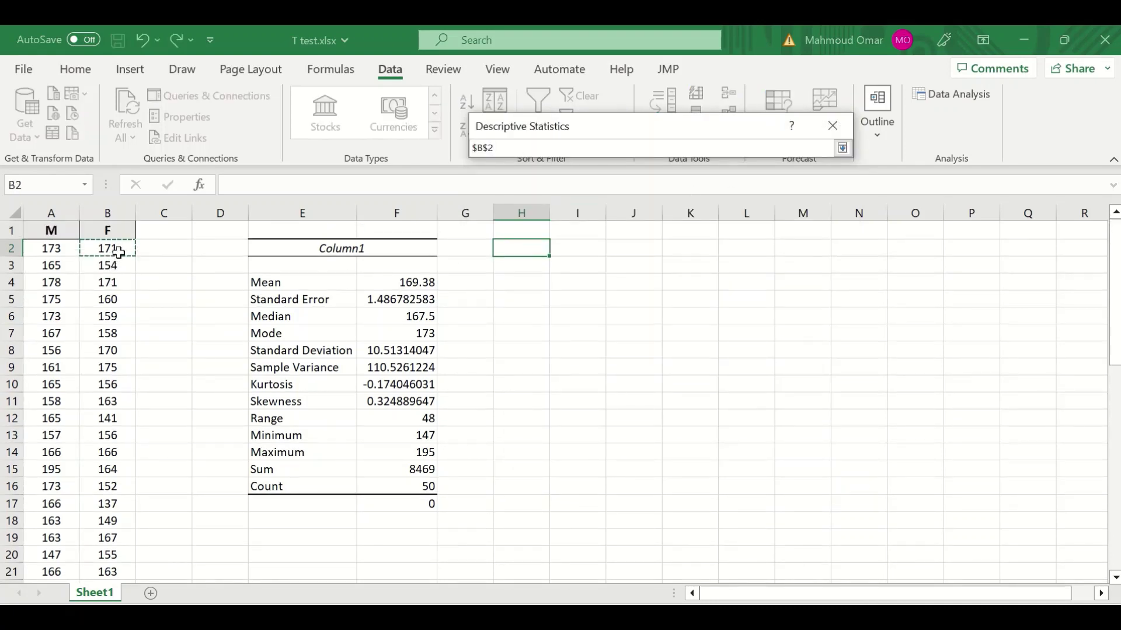
{"action": "key", "text": "ctrl+shift+Down"}
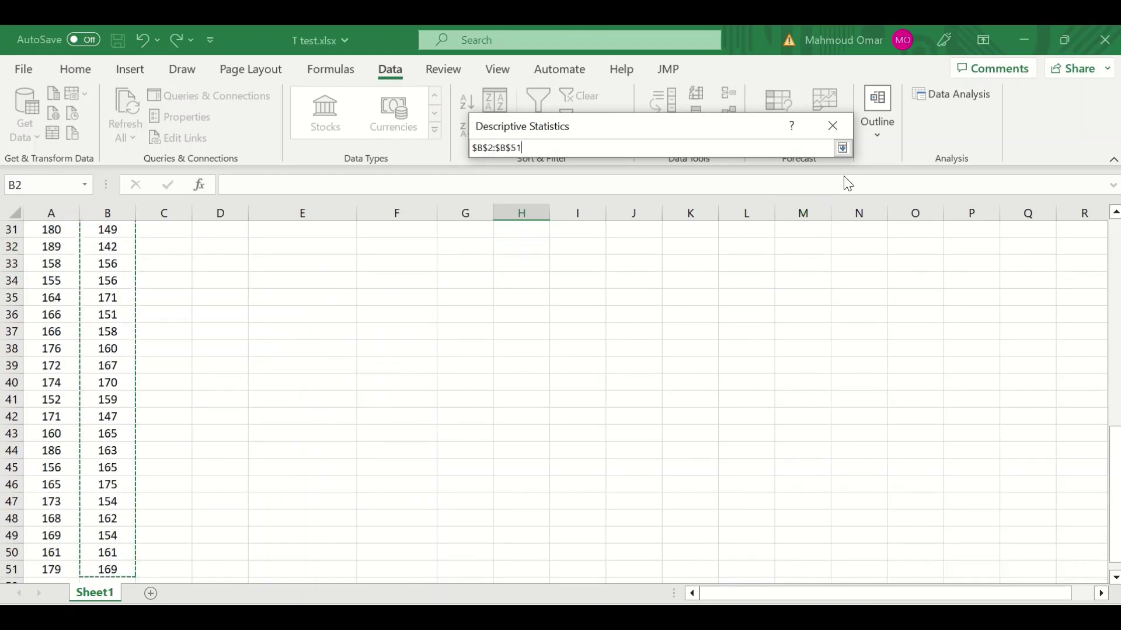
{"action": "left_click", "coordinate": [841, 149]}
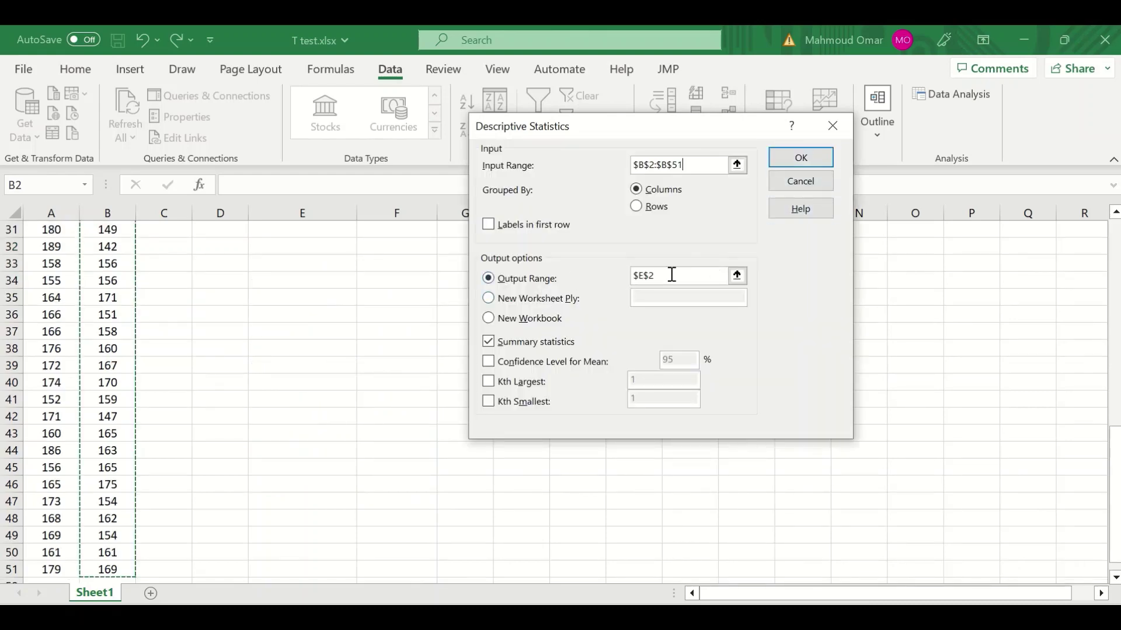
Generate the F summary statistics with the output starting at cell H2 and autofit columns H and I
{"action": "left_click", "coordinate": [736, 274]}
{"action": "left_click", "coordinate": [735, 275]}
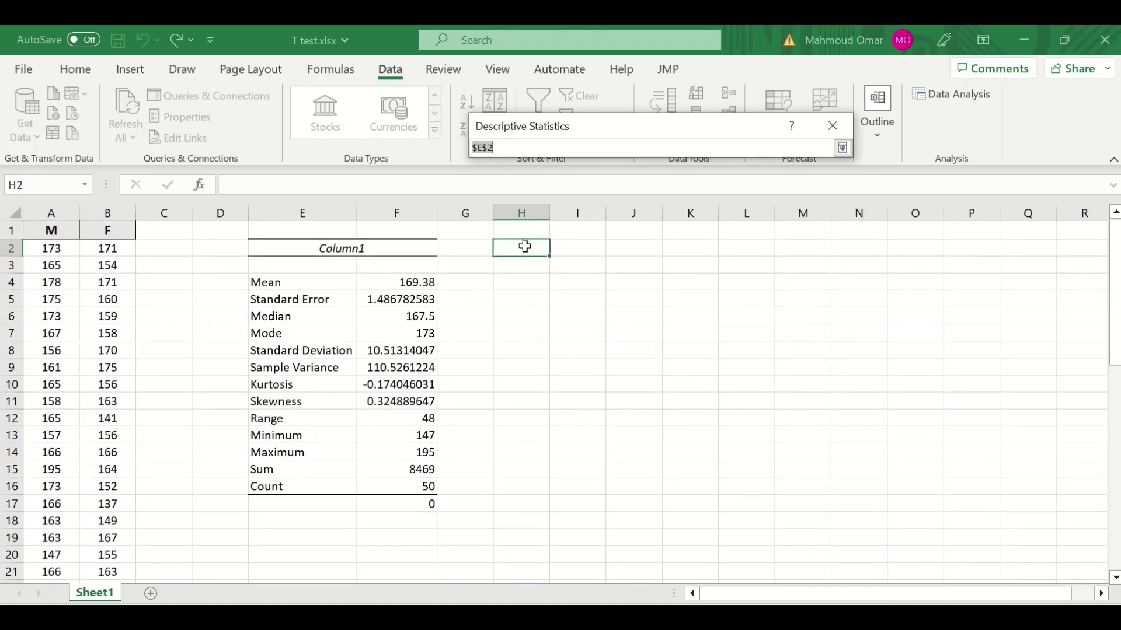
{"action": "left_click", "coordinate": [841, 149]}
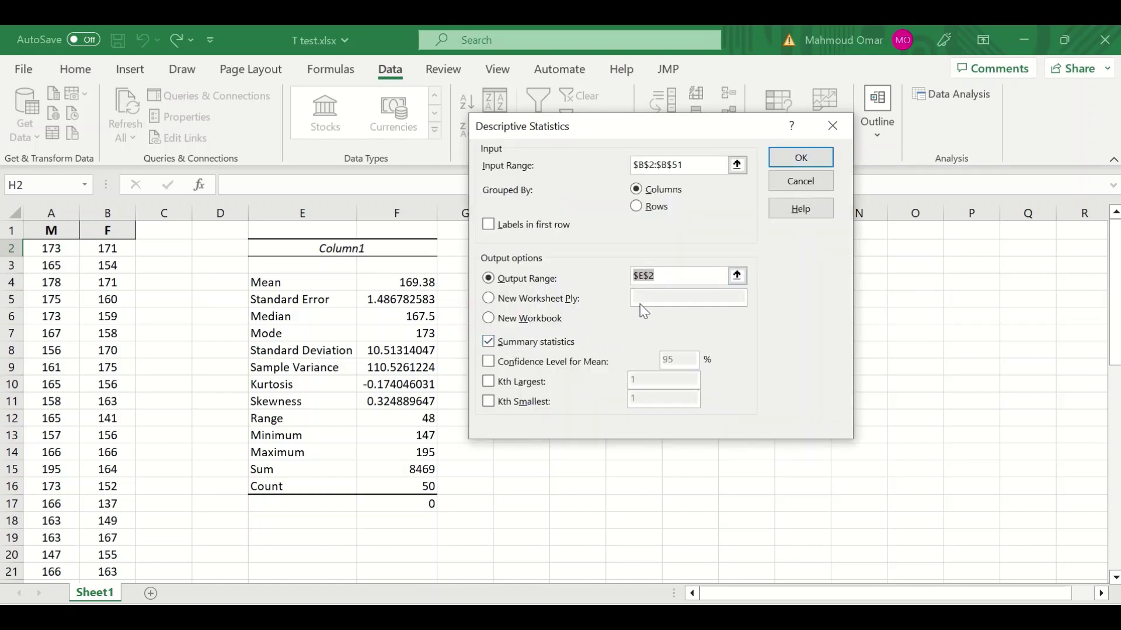
{"action": "left_click", "coordinate": [737, 276]}
{"action": "left_click", "coordinate": [546, 248]}
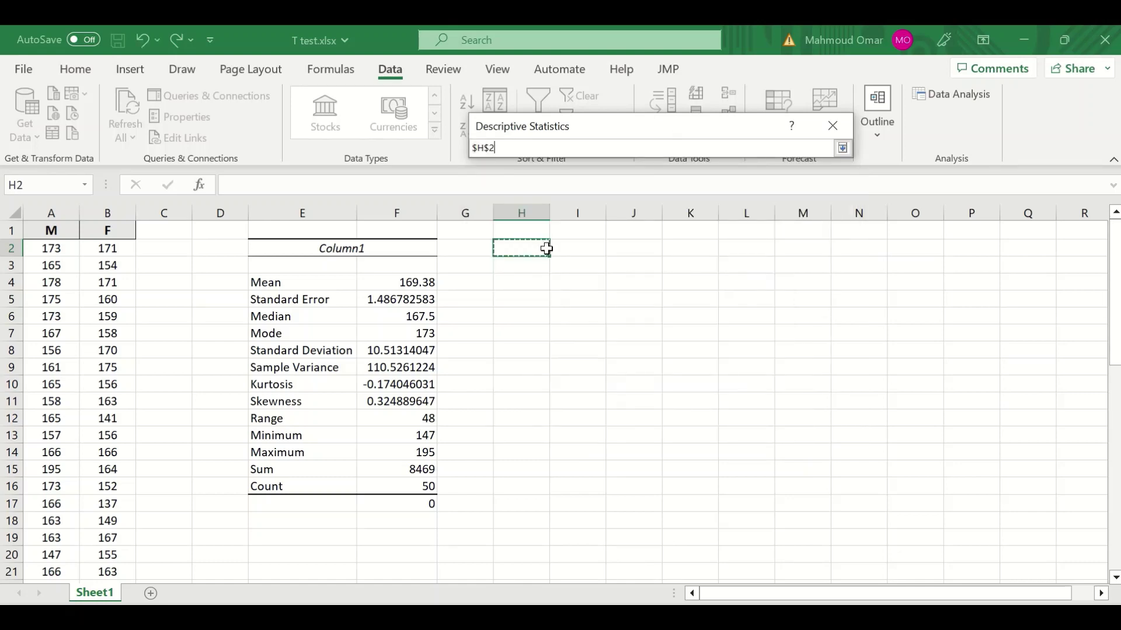
{"action": "left_click", "coordinate": [842, 149]}
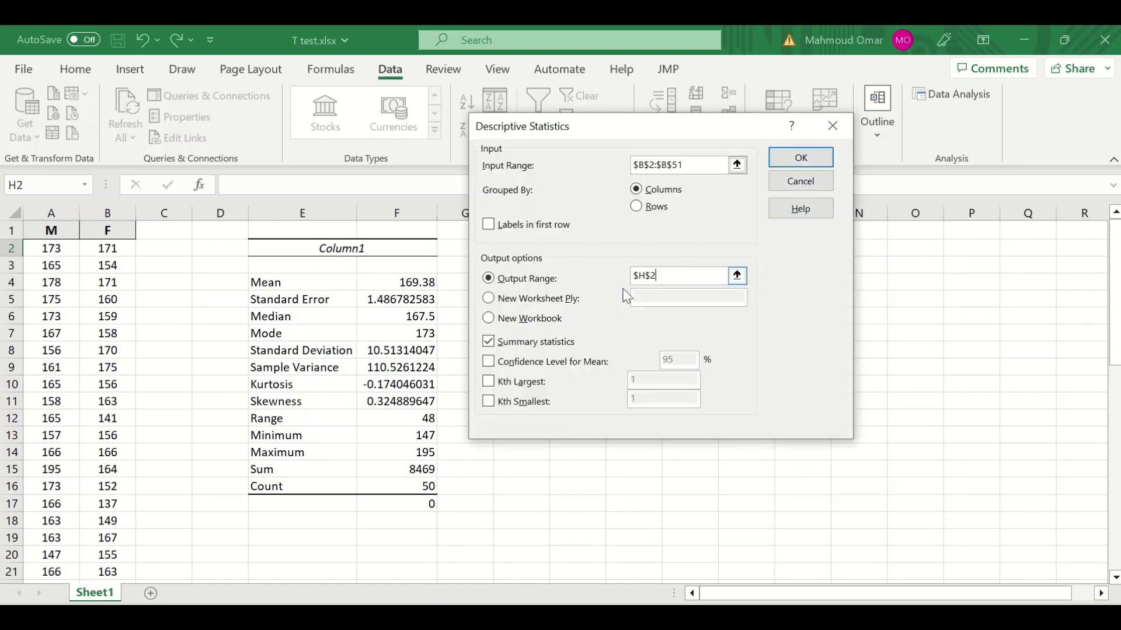
{"action": "left_click", "coordinate": [800, 157]}
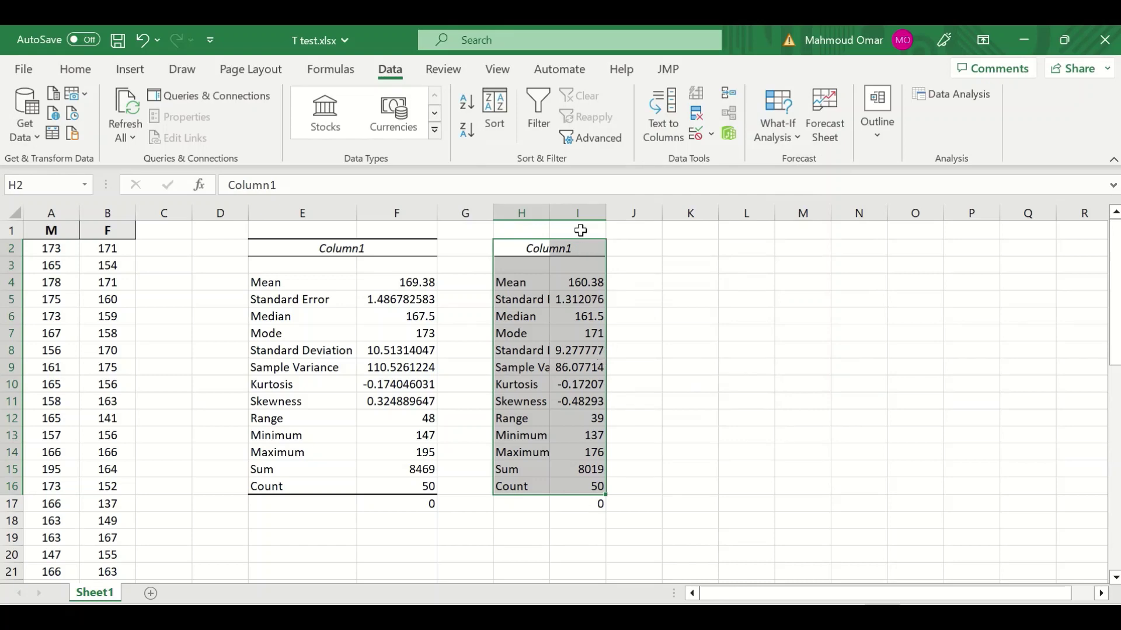
{"action": "double_click", "coordinate": [550, 212]}
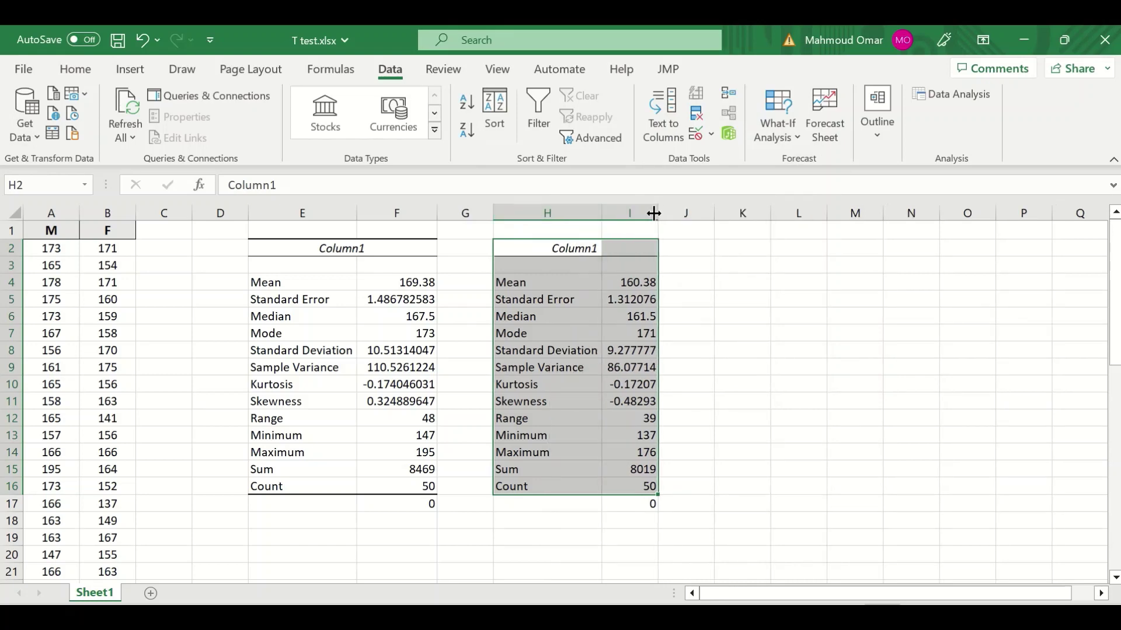
{"action": "double_click", "coordinate": [659, 213]}
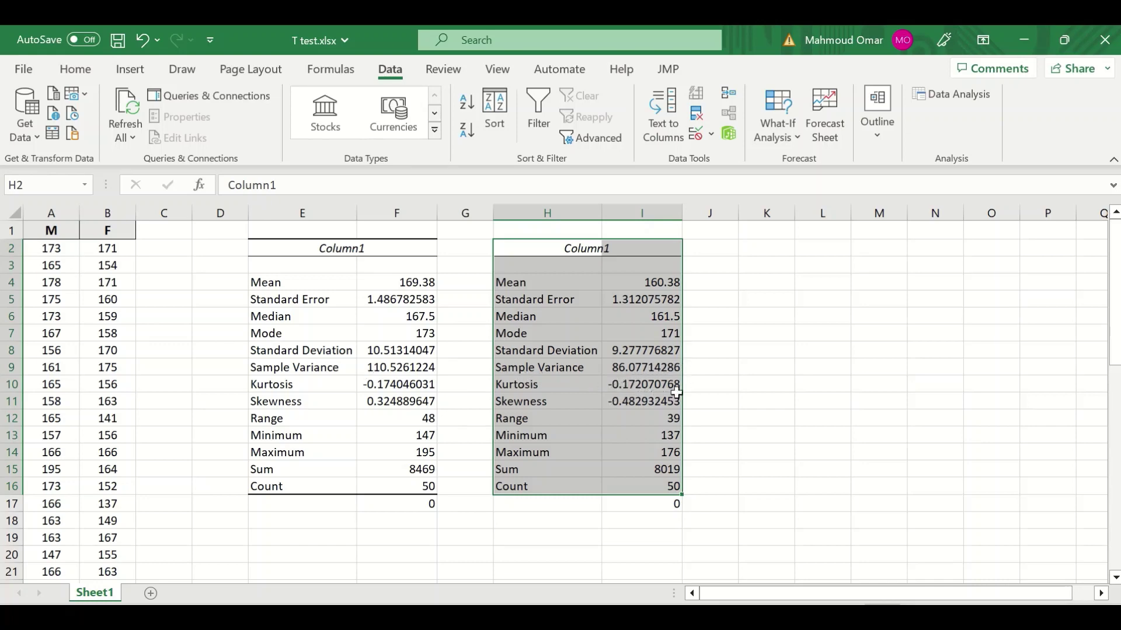
Calculate the ratio of the M sample variance to the F sample variance in cell K9 with =F9/I9
{"action": "double_click", "coordinate": [771, 369]}
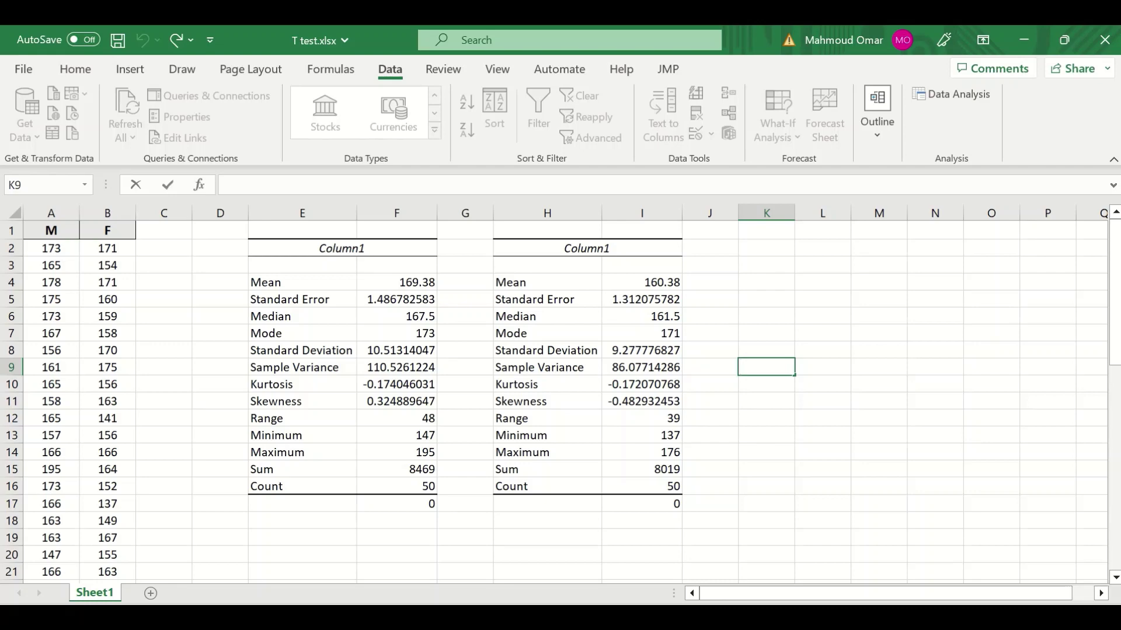
{"action": "type", "text": "="}
{"action": "left_click", "coordinate": [376, 369]}
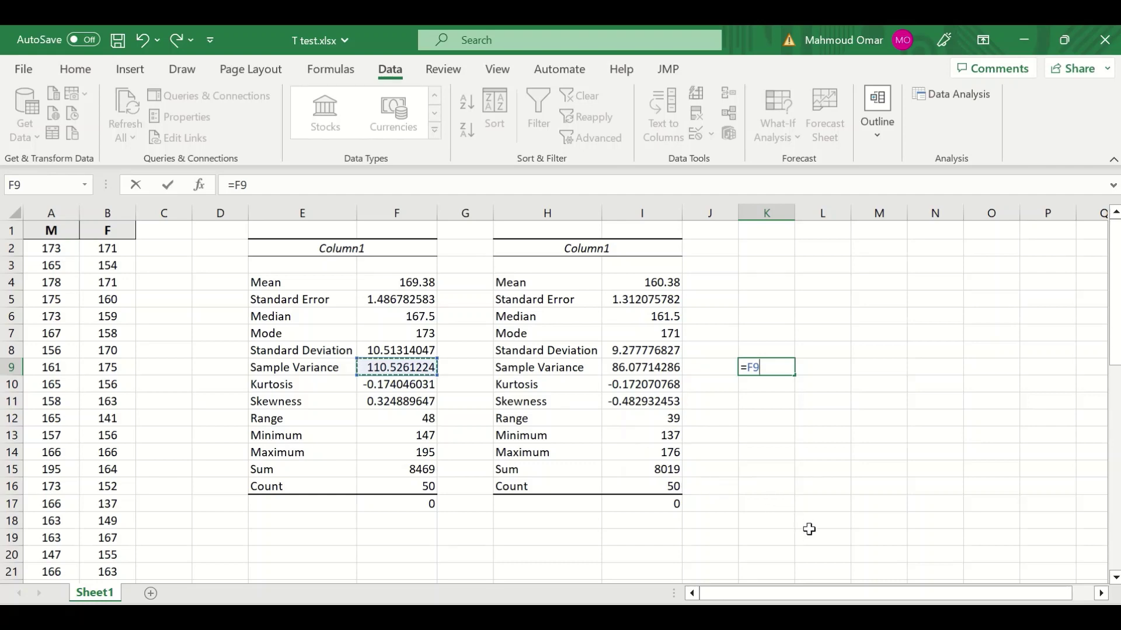
{"action": "type", "text": "/"}
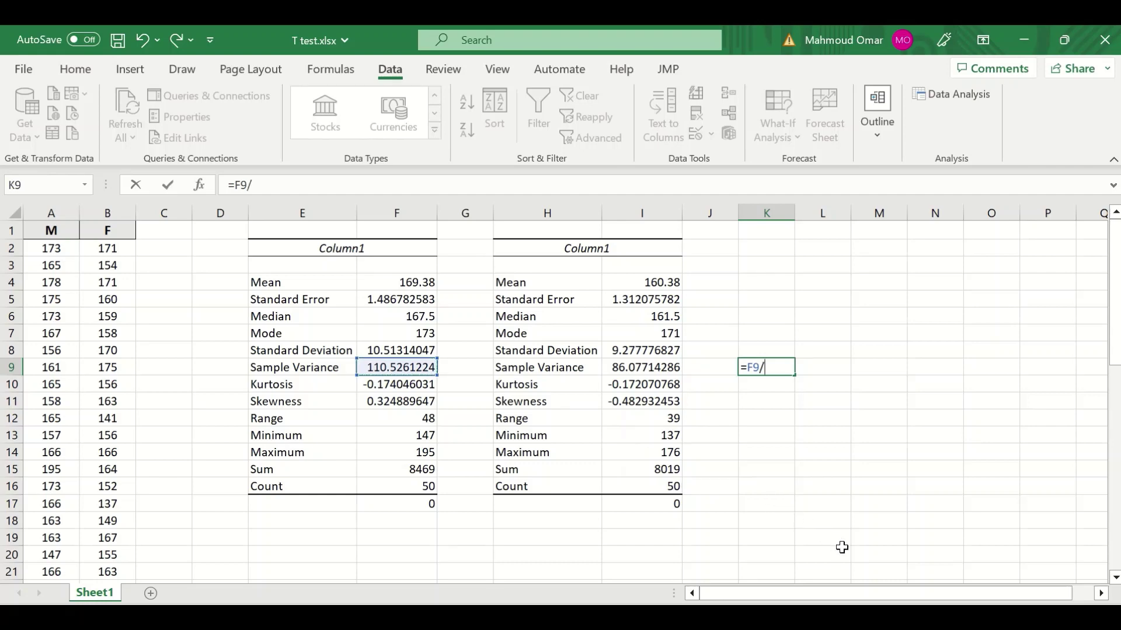
{"action": "left_click", "coordinate": [653, 367]}
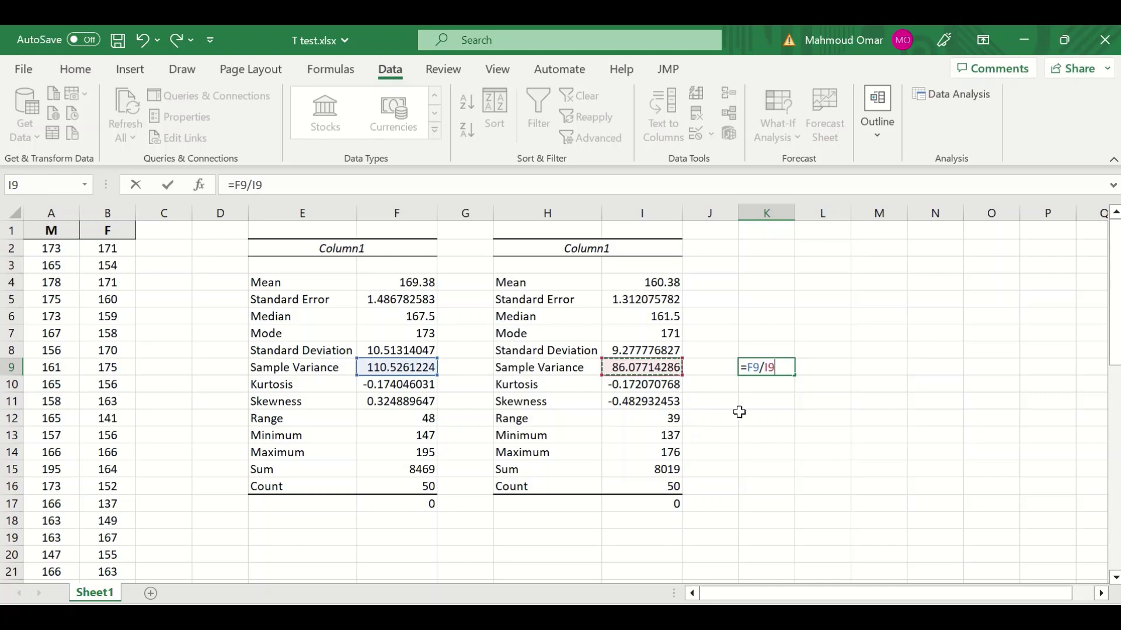
{"action": "key", "text": "Return"}
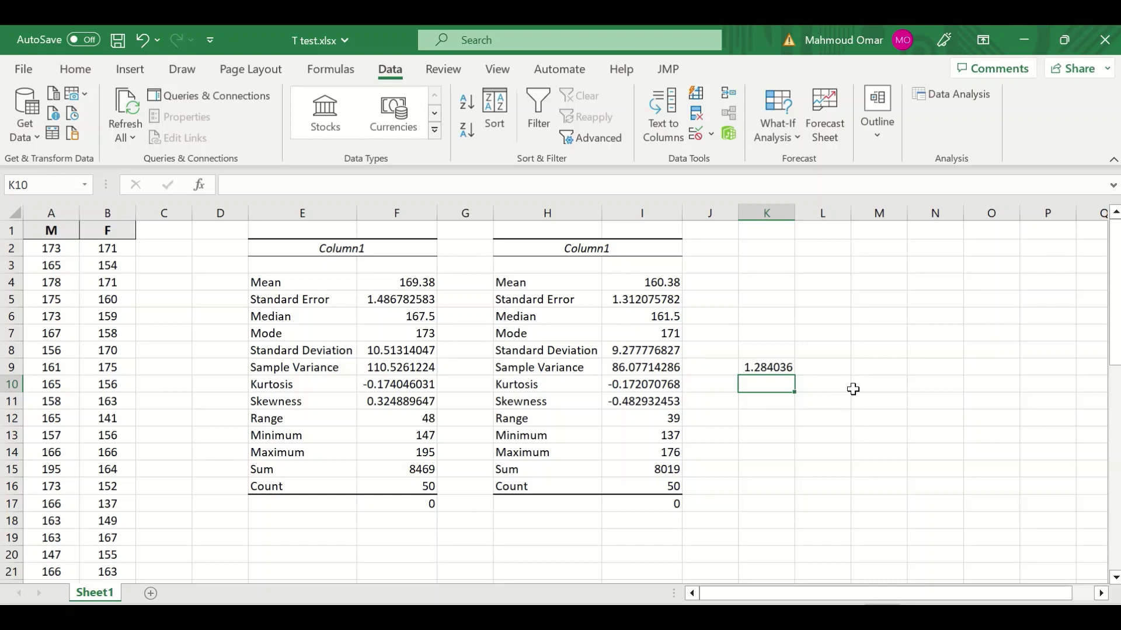
Open the F-Test Two-Sample for Variances analysis tool and move its dialog clear of the data columns
{"action": "left_click", "coordinate": [942, 90]}
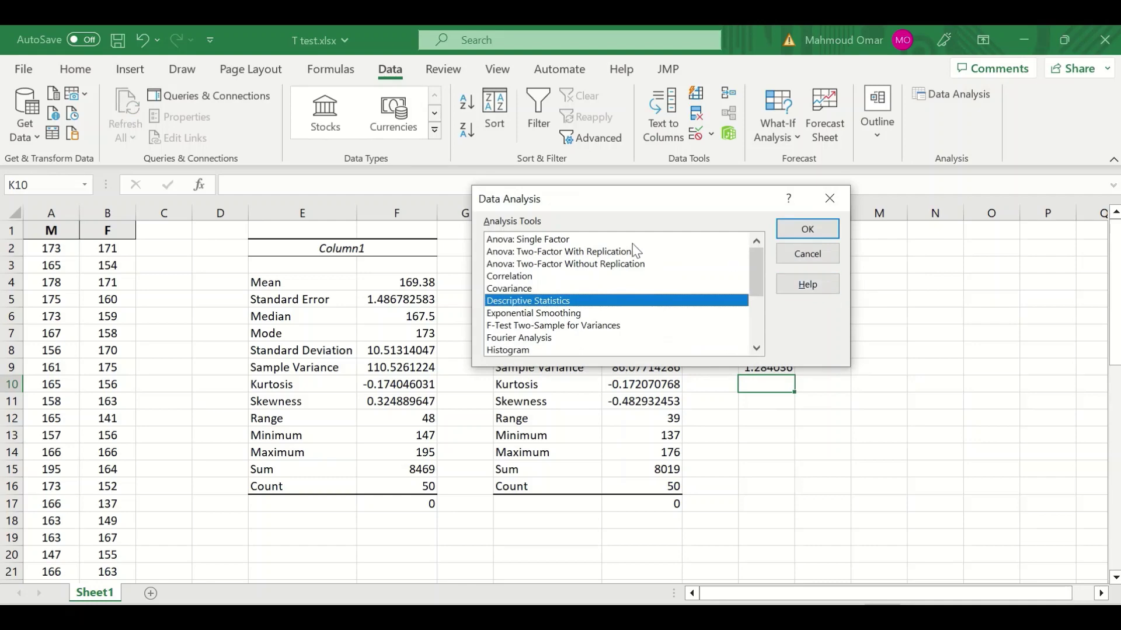
{"action": "left_click_drag", "start_coordinate": [754, 259], "coordinate": [755, 265]}
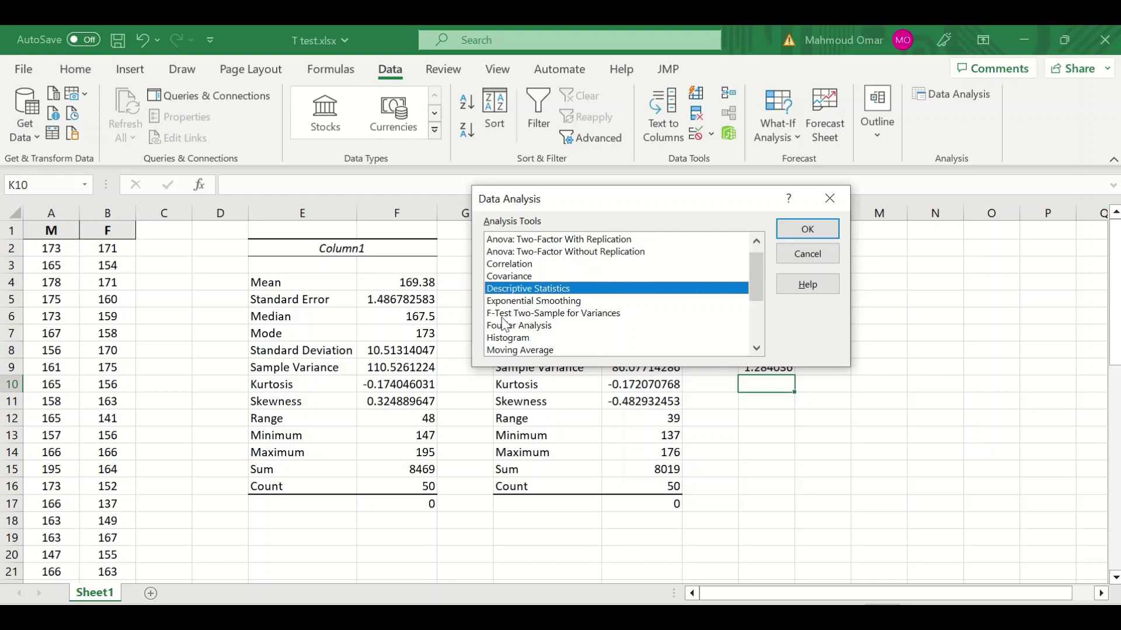
{"action": "left_click", "coordinate": [528, 315]}
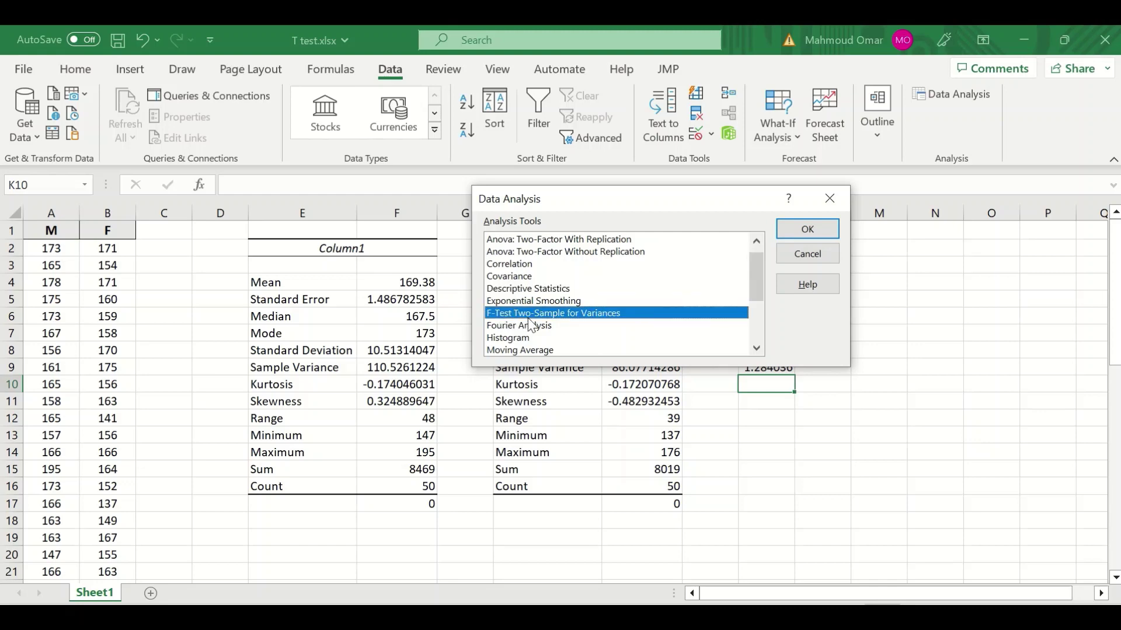
{"action": "left_click", "coordinate": [805, 231]}
{"action": "left_click_drag", "start_coordinate": [710, 171], "coordinate": [973, 124]}
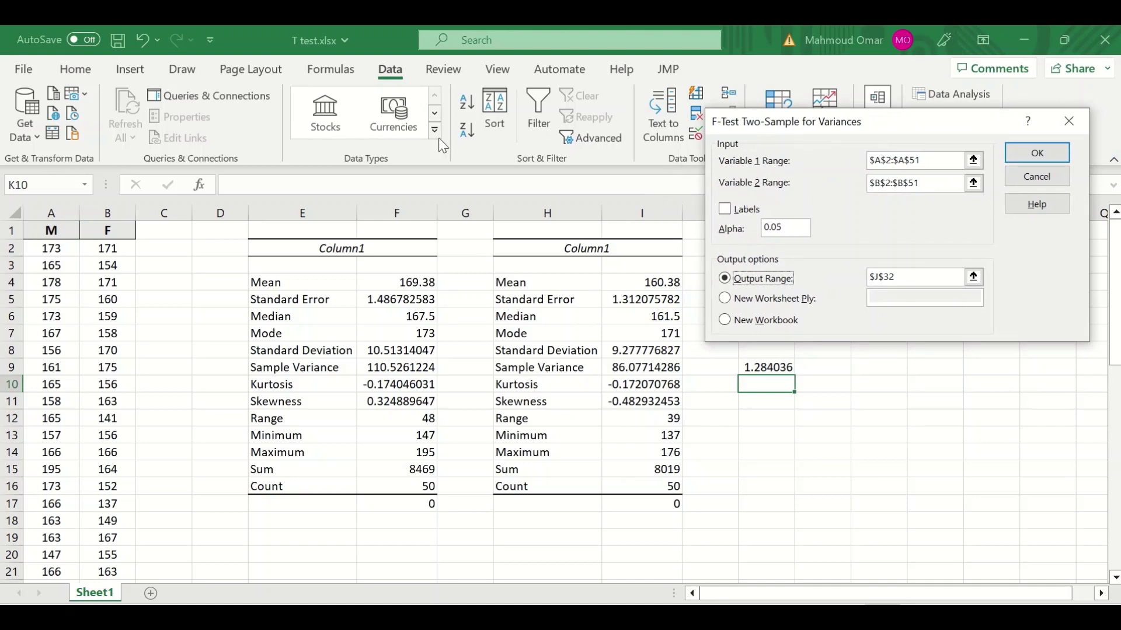
Set the F-test's Variable 1 range to the M values in A2:A51
{"action": "left_click", "coordinate": [973, 160]}
{"action": "scroll", "coordinate": [54, 283], "scroll_direction": "up", "scroll_amount": 1}
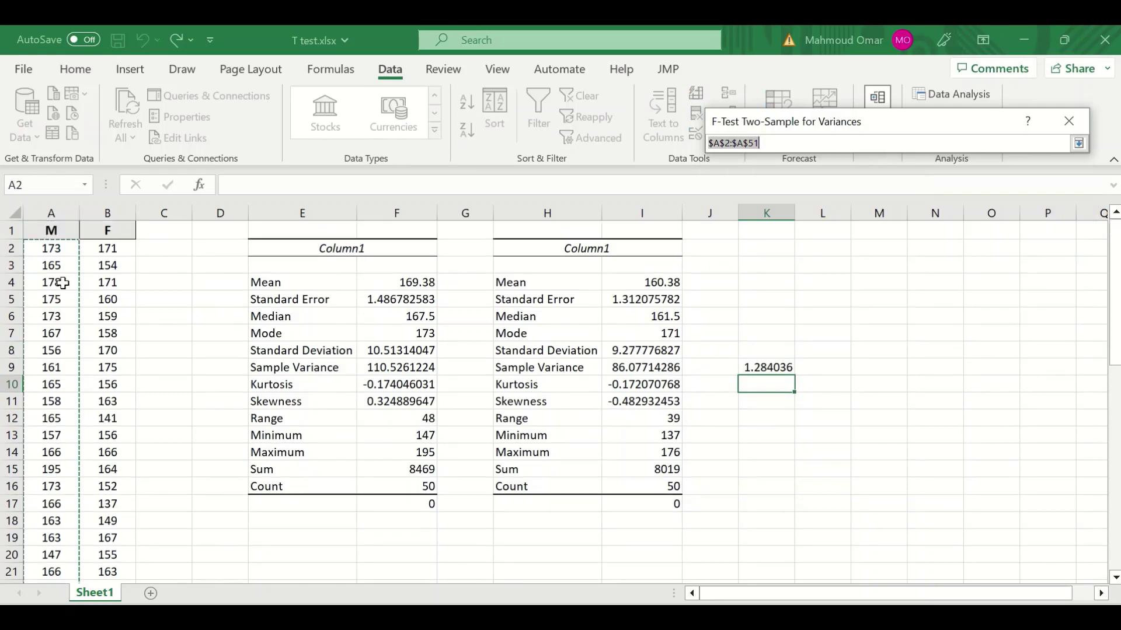
{"action": "left_click", "coordinate": [43, 249]}
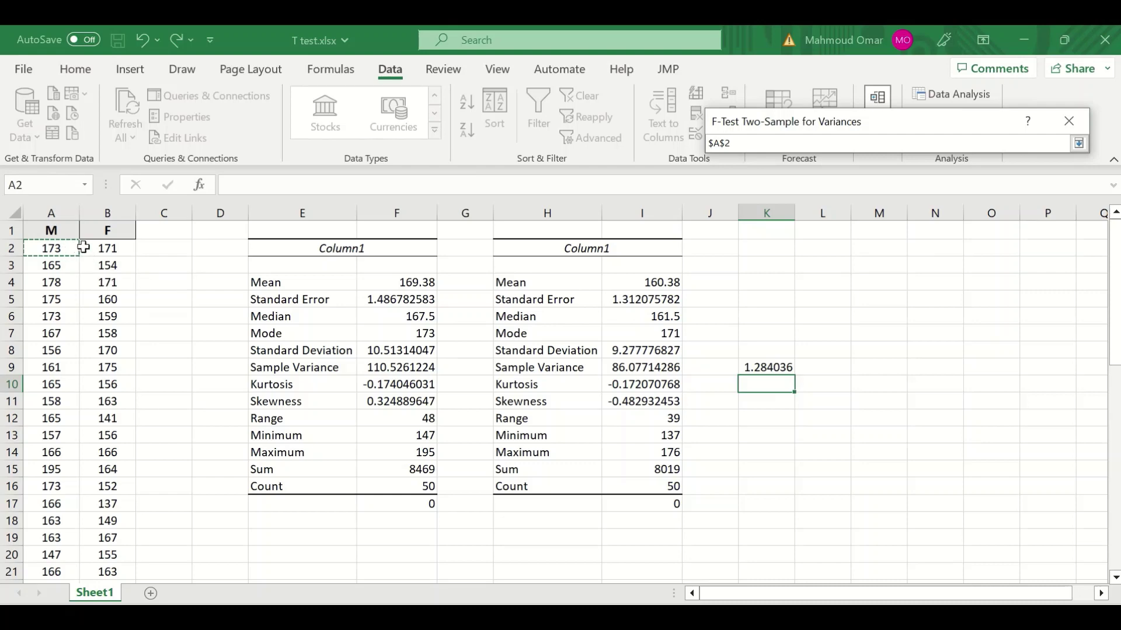
{"action": "key", "text": "ctrl+shift+Down"}
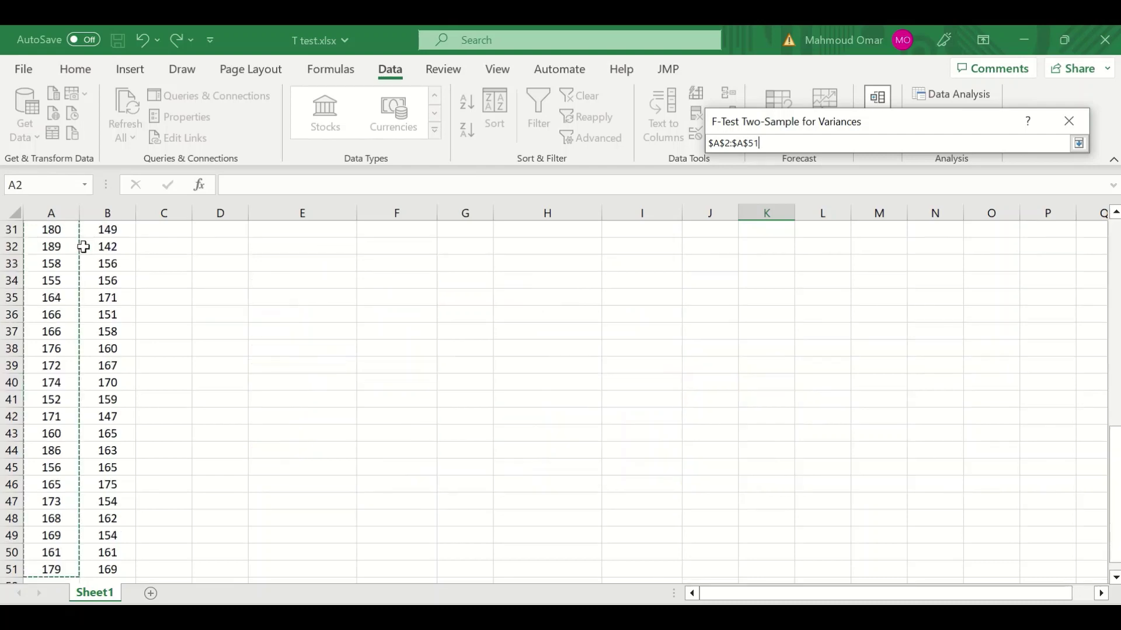
{"action": "left_click", "coordinate": [1079, 145]}
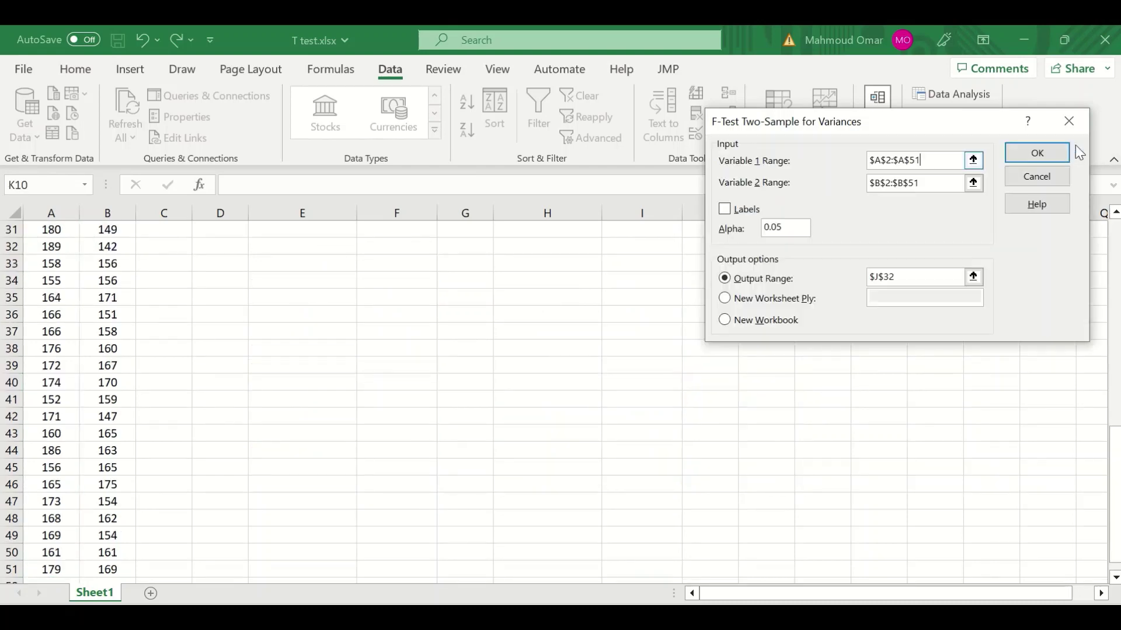
Set the F-test's Variable 2 range to the F values in B2:B51
{"action": "left_click", "coordinate": [973, 183]}
{"action": "scroll", "coordinate": [134, 298], "scroll_direction": "up", "scroll_amount": 1}
{"action": "left_click", "coordinate": [108, 248]}
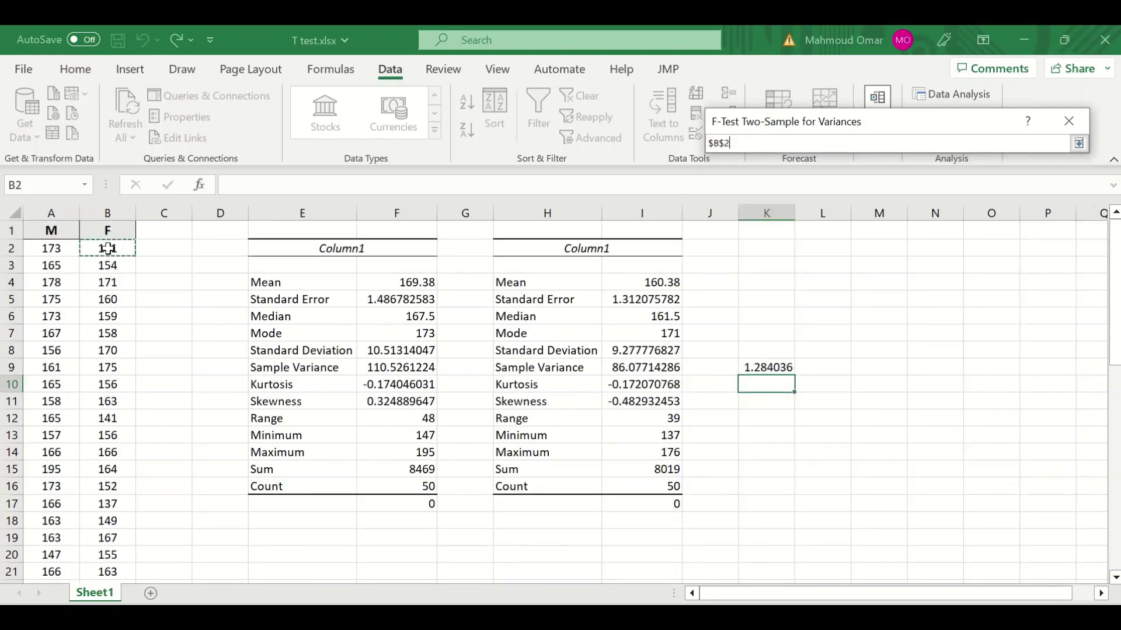
{"action": "key", "text": "ctrl+shift+Down"}
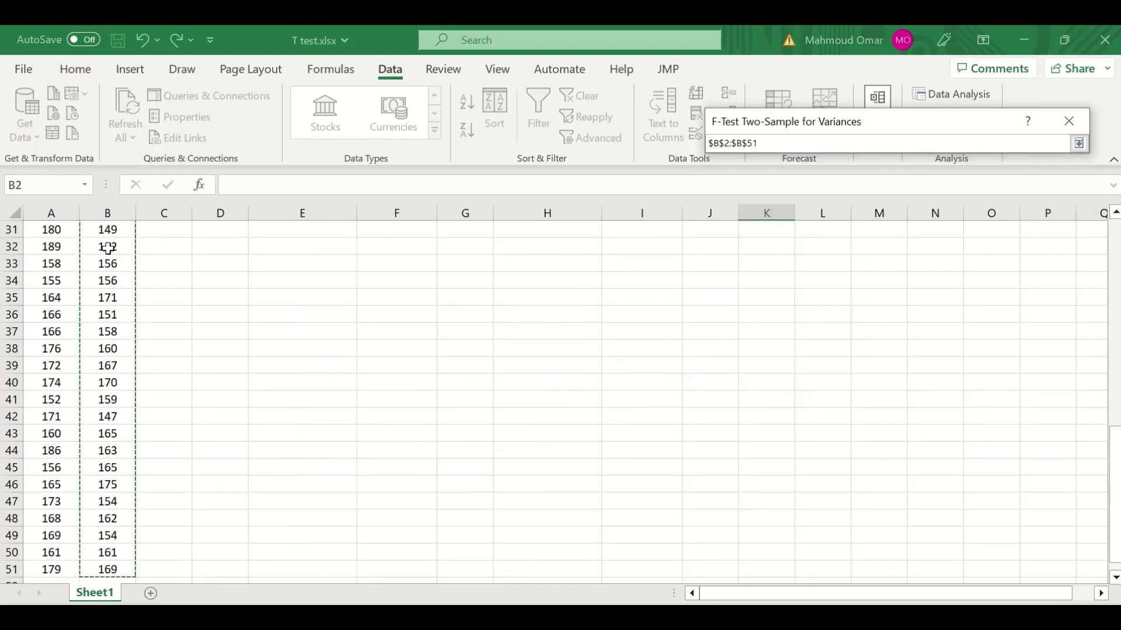
{"action": "left_click", "coordinate": [1078, 143]}
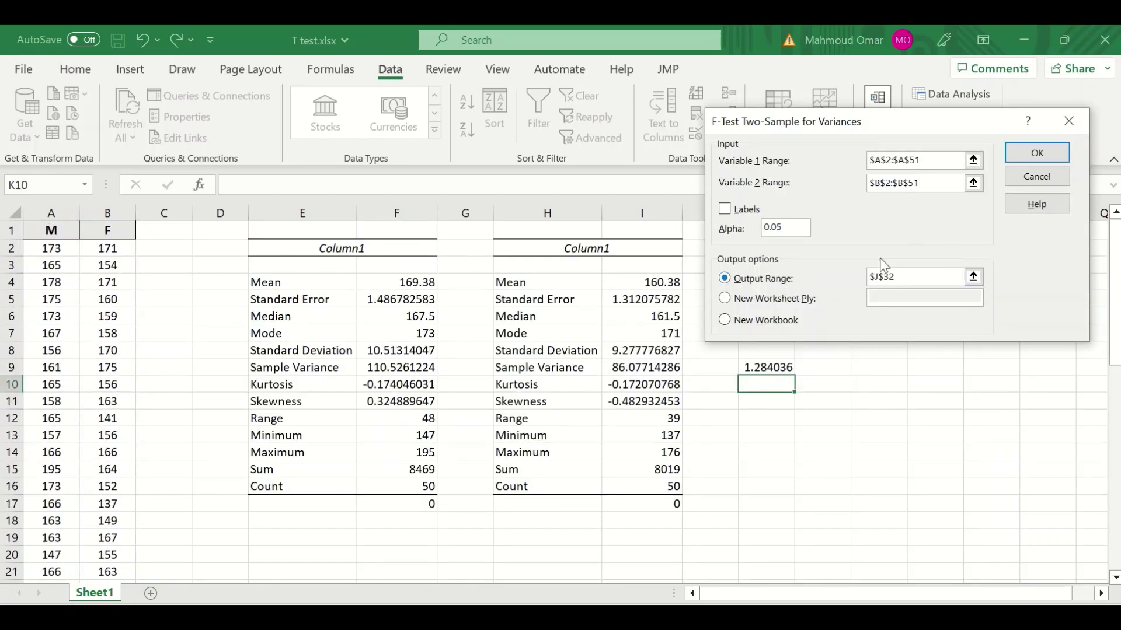
Set the F-test's output range to cell M2 and run the test
{"action": "left_click", "coordinate": [973, 278]}
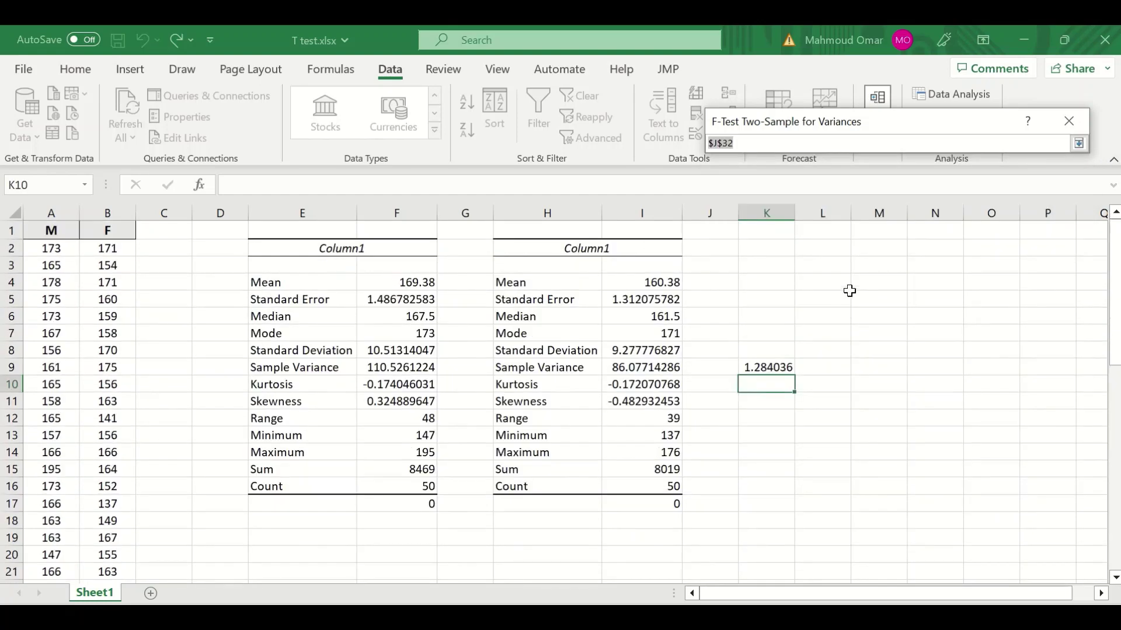
{"action": "left_click", "coordinate": [861, 245]}
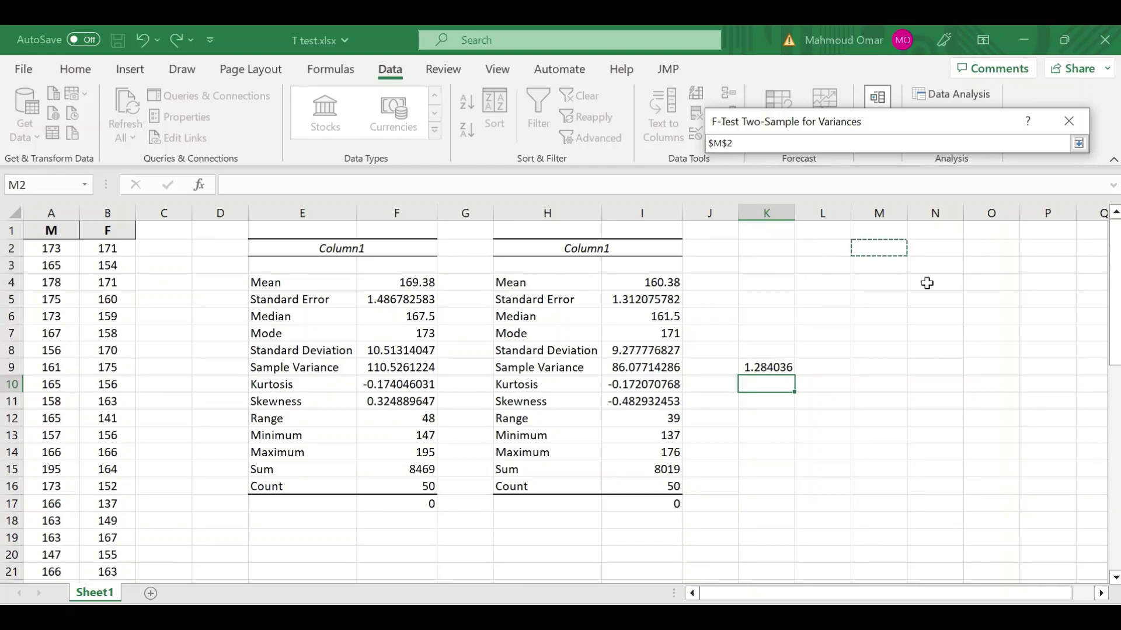
{"action": "left_click", "coordinate": [1079, 144]}
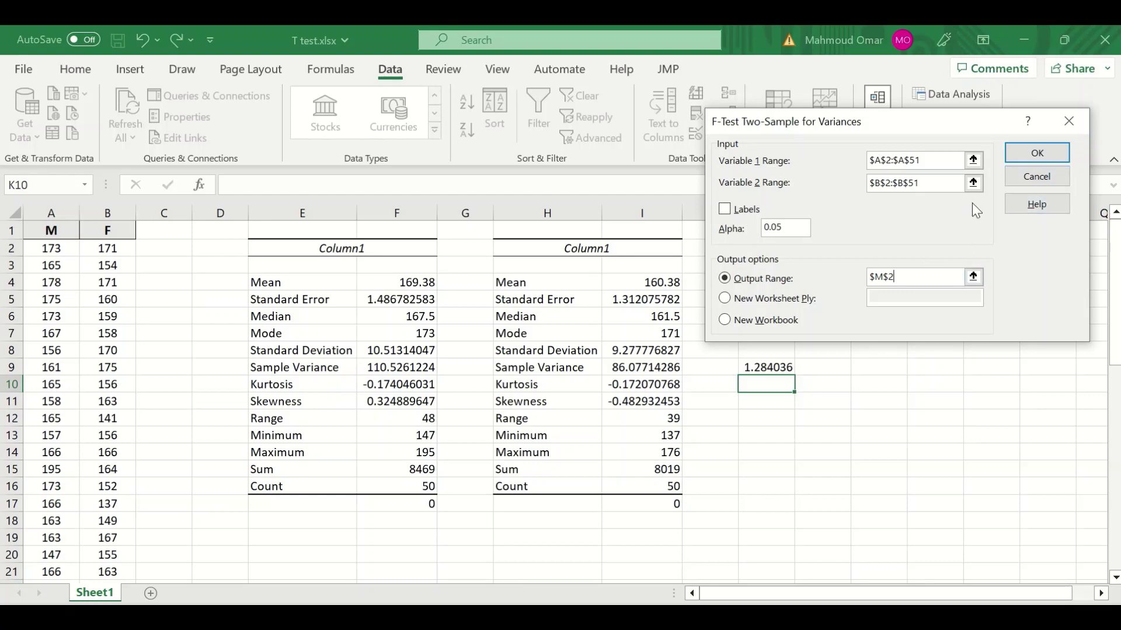
{"action": "left_click", "coordinate": [1037, 153]}
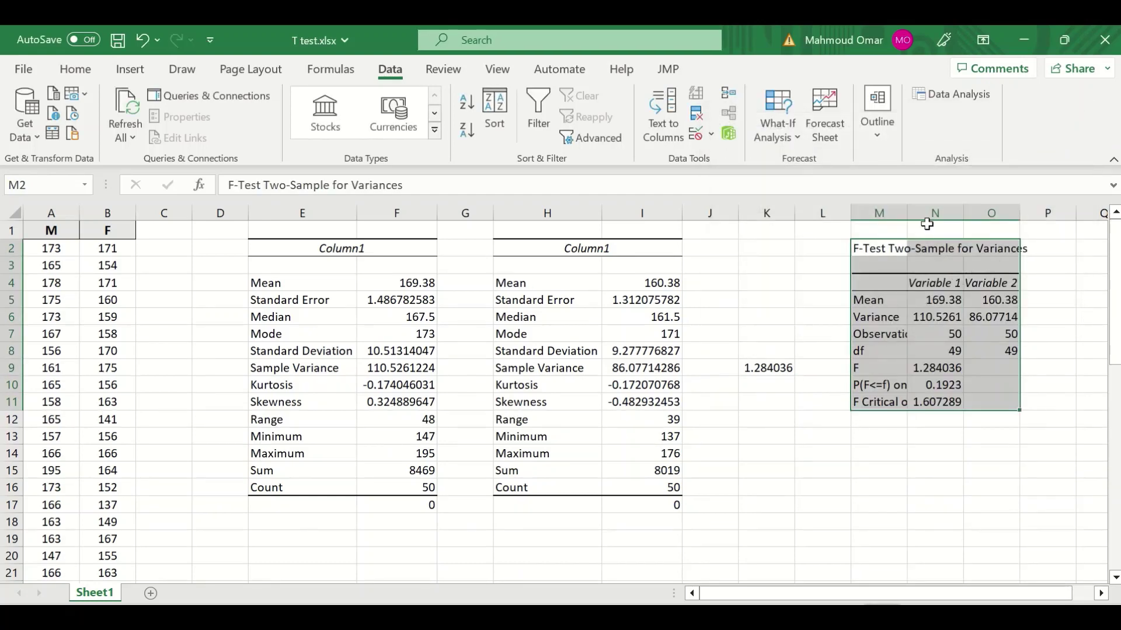
Widen column M slightly and autofit column O of the F-test results table
{"action": "left_click_drag", "start_coordinate": [906, 213], "coordinate": [906, 213]}
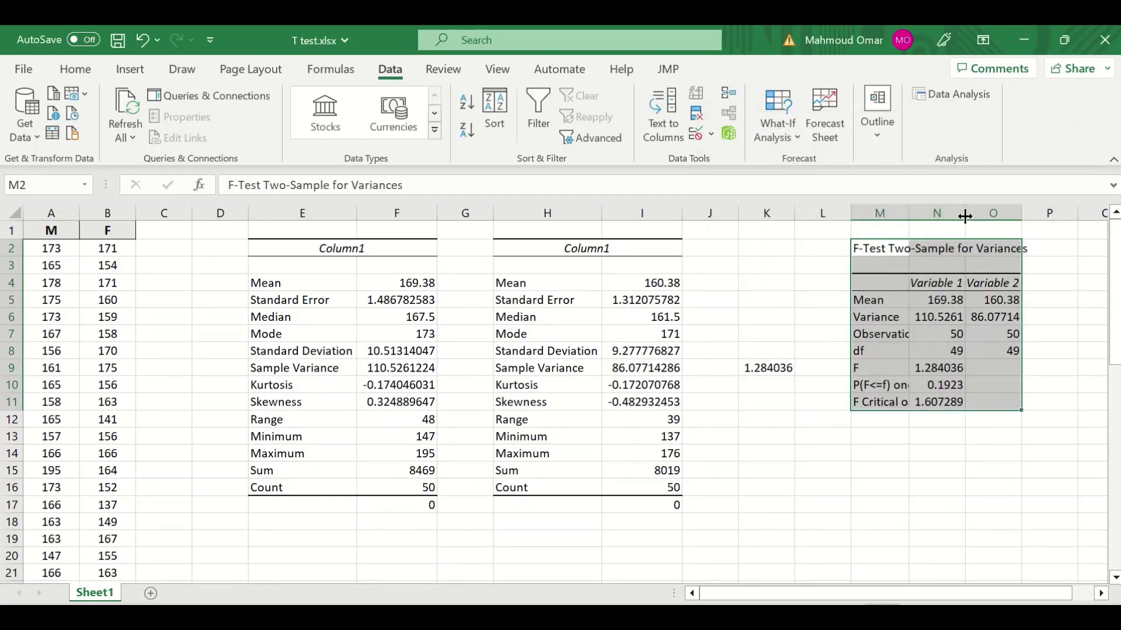
{"action": "double_click", "coordinate": [1021, 215]}
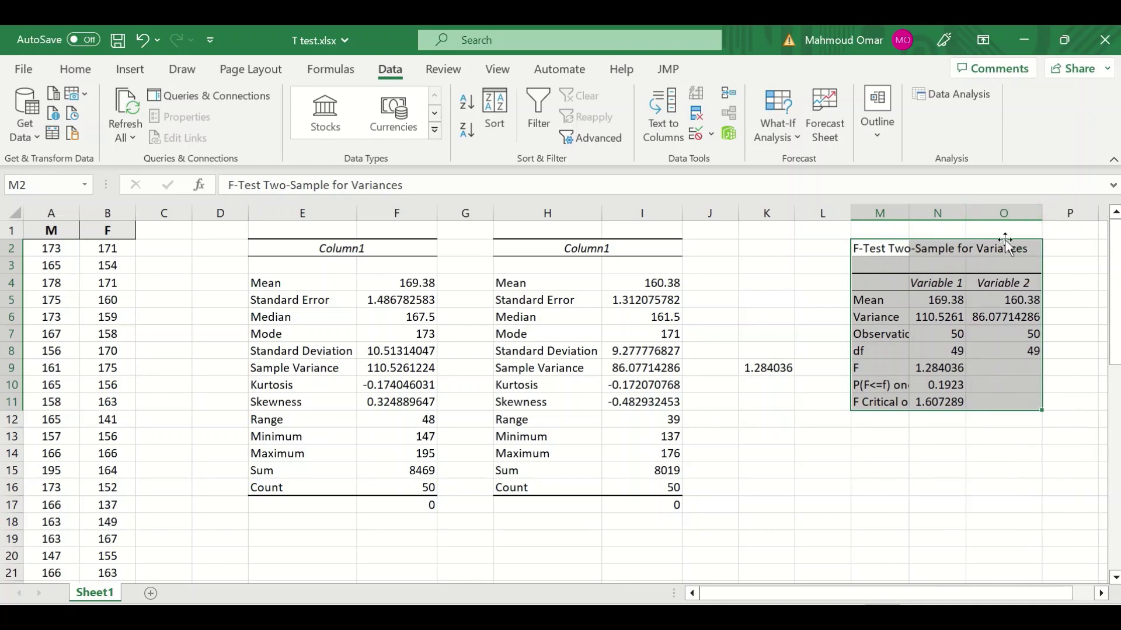
{"action": "left_click", "coordinate": [805, 288]}
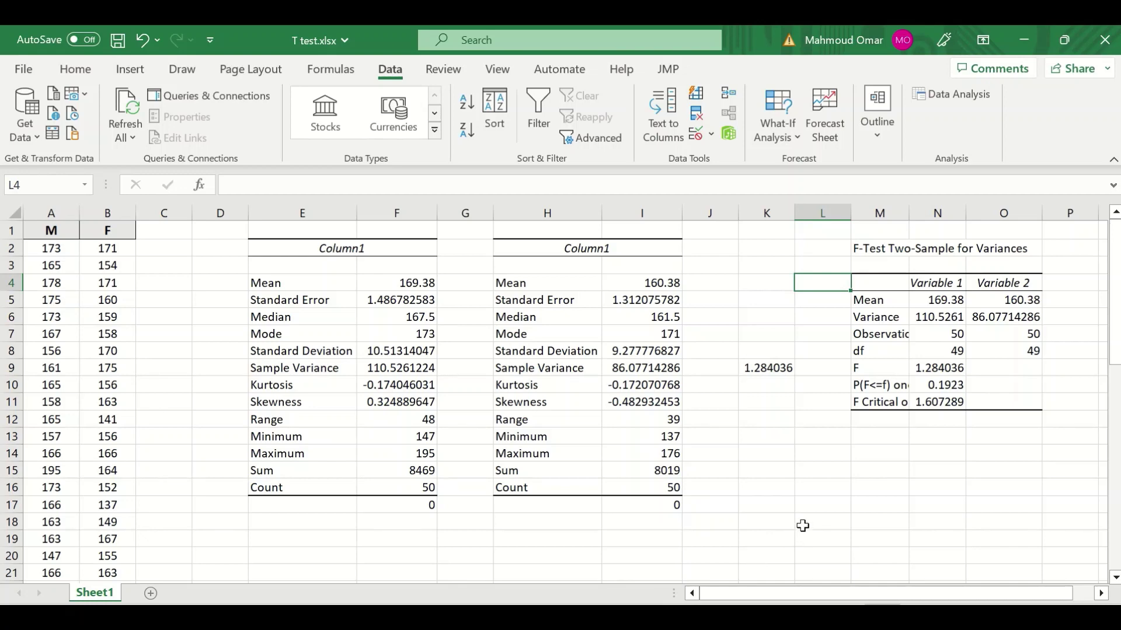
{"action": "scroll", "coordinate": [801, 524], "scroll_direction": "down", "scroll_amount": 1}
{"action": "scroll", "coordinate": [439, 526], "scroll_direction": "down", "scroll_amount": 1}
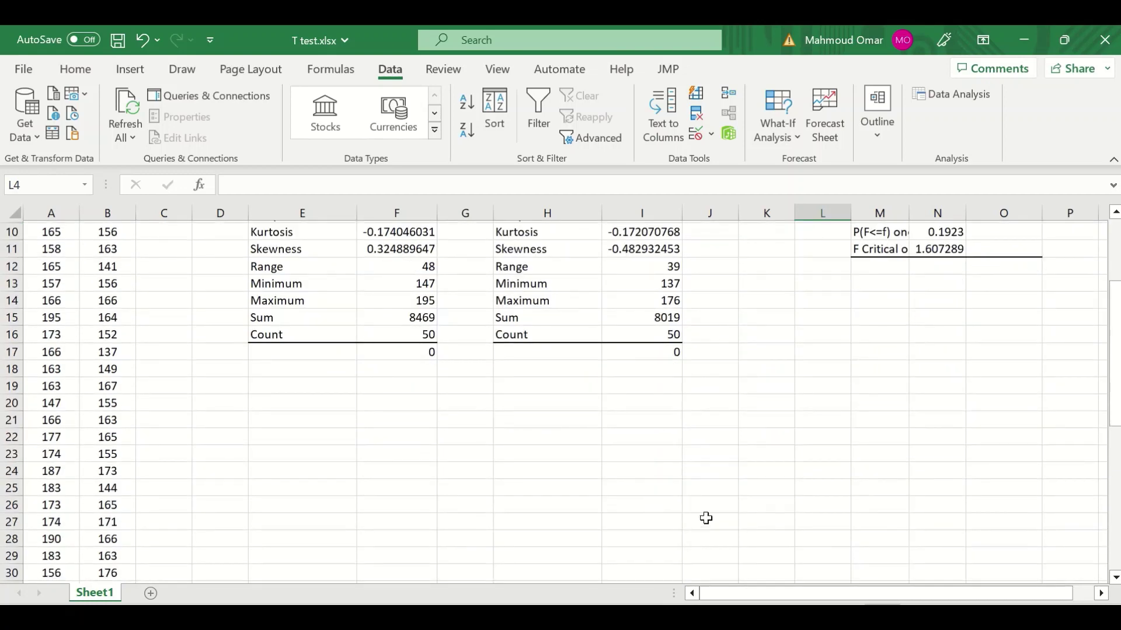
{"action": "scroll", "coordinate": [655, 504], "scroll_direction": "up", "scroll_amount": 3}
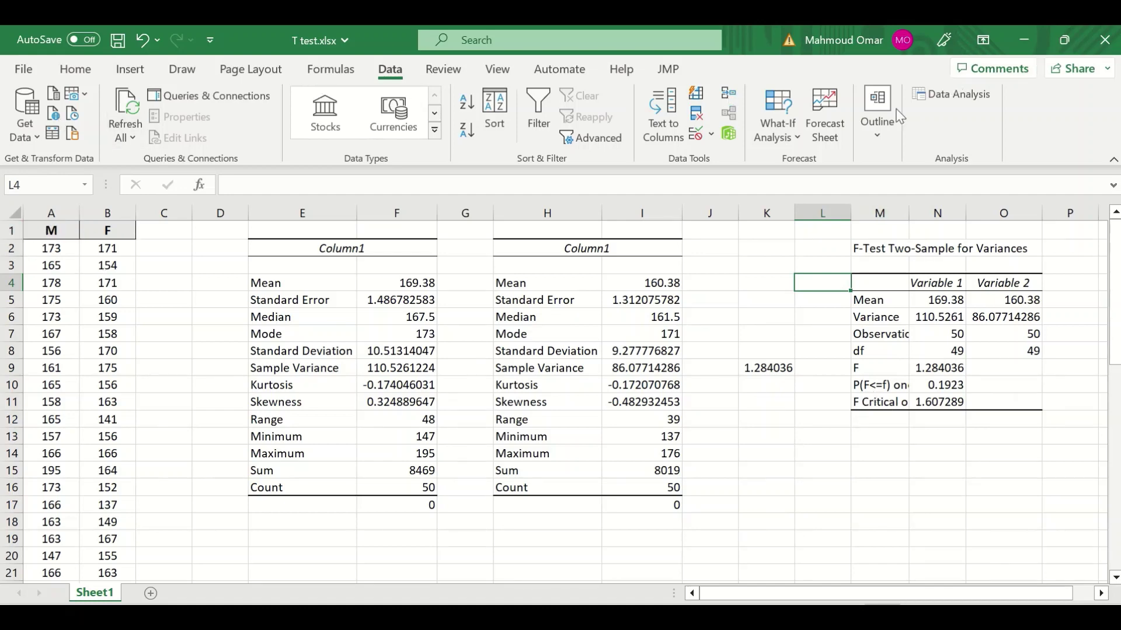
Open the t-Test: Two-Sample Assuming Equal Variances analysis tool and reposition its dialog
{"action": "left_click", "coordinate": [944, 93]}
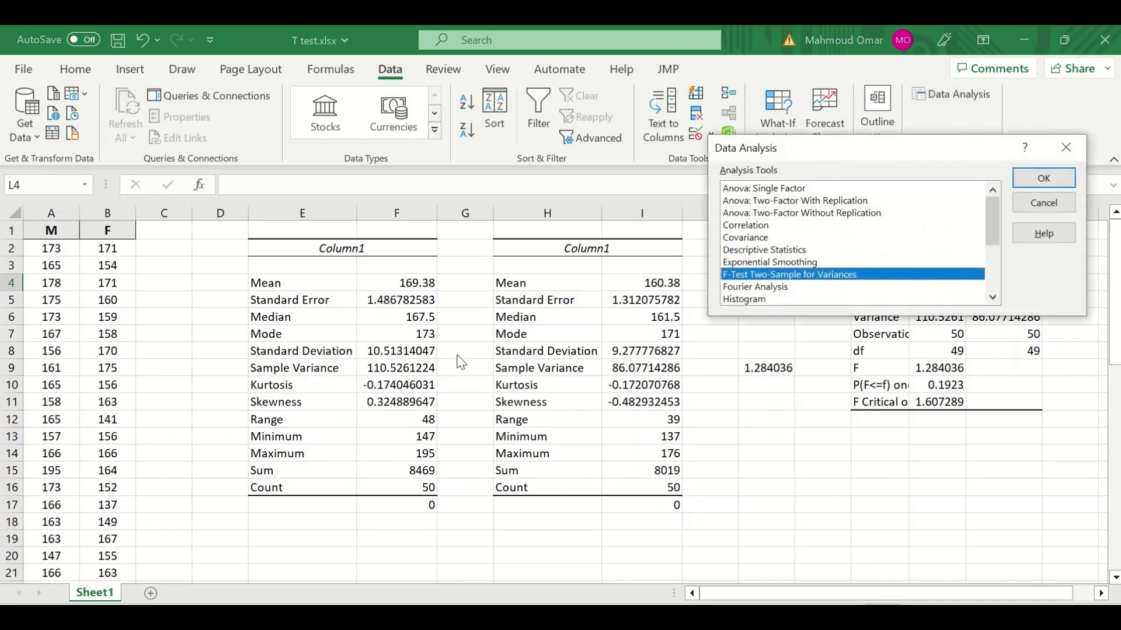
{"action": "scroll", "coordinate": [975, 233], "scroll_direction": "down", "scroll_amount": 3}
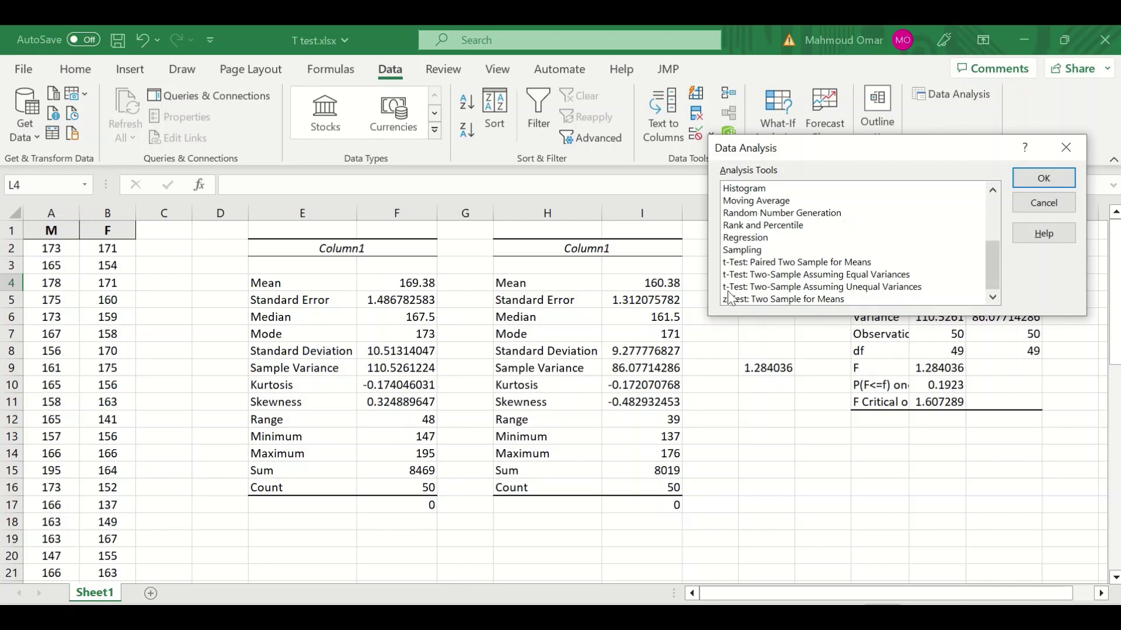
{"action": "left_click", "coordinate": [845, 276]}
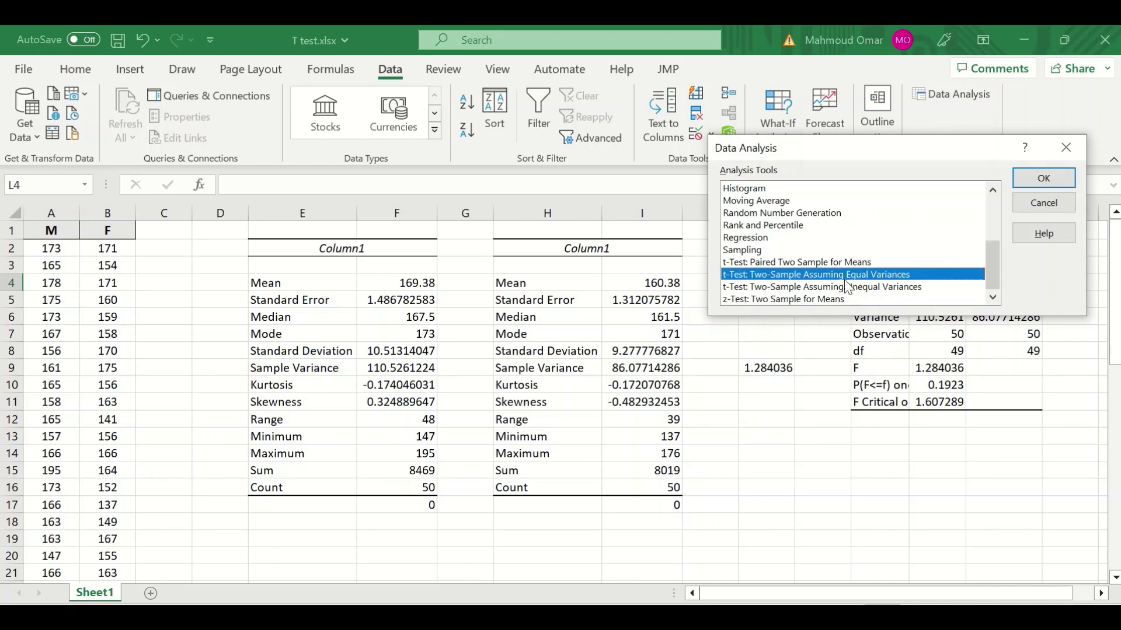
{"action": "left_click", "coordinate": [1030, 181]}
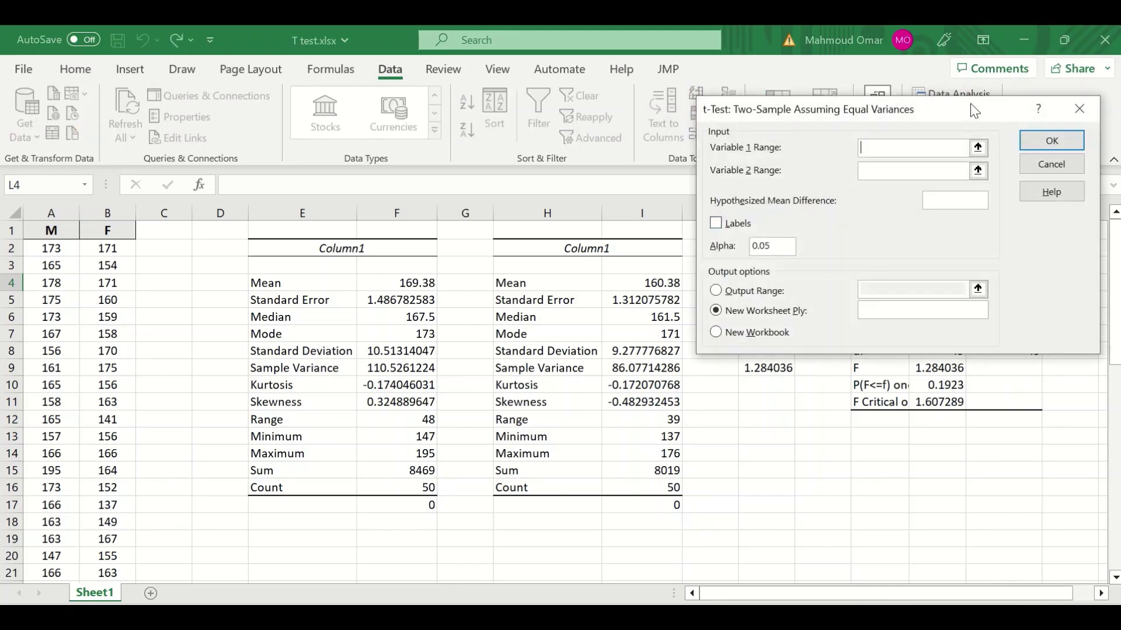
{"action": "left_click_drag", "start_coordinate": [976, 106], "coordinate": [958, 93]}
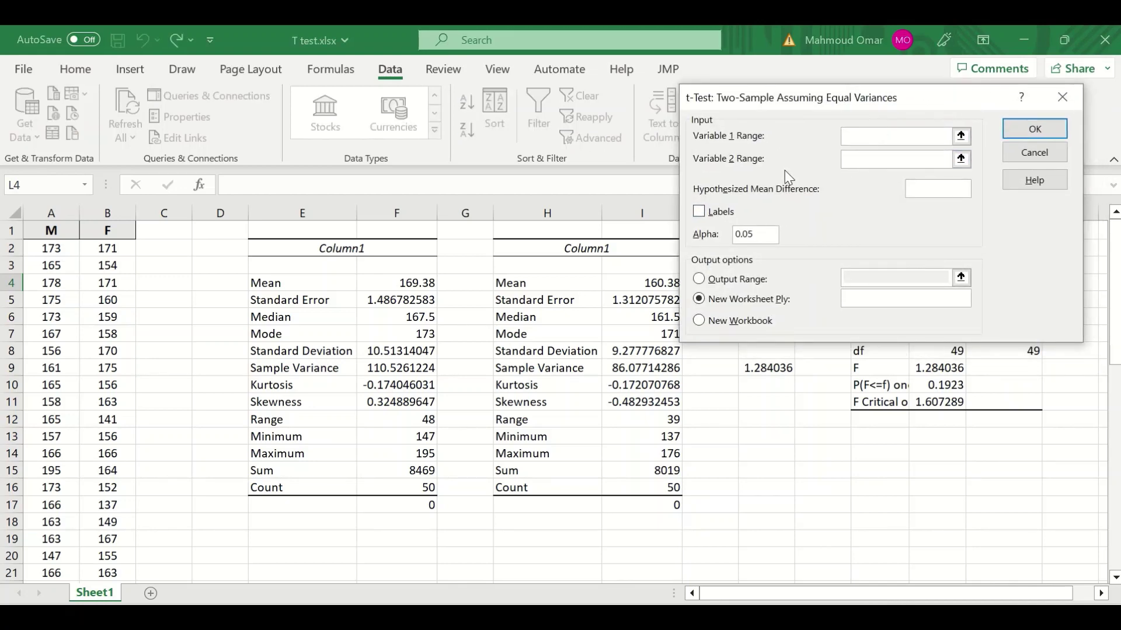
Set the t-test's Variable 1 range to the M values in A2:A51
{"action": "left_click", "coordinate": [857, 156]}
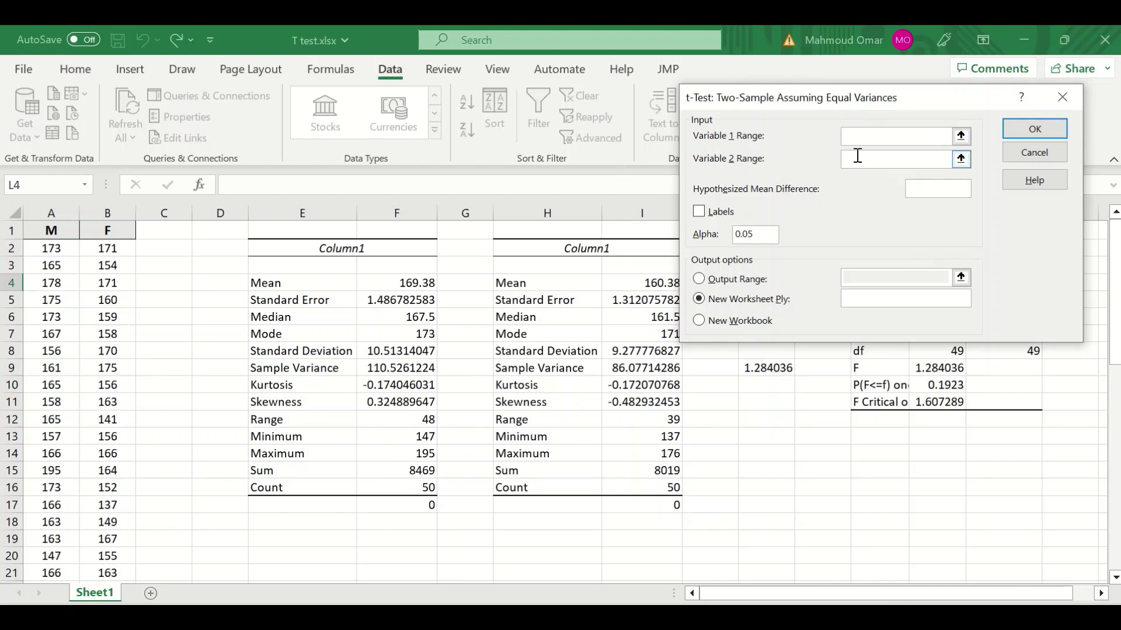
{"action": "left_click", "coordinate": [961, 136]}
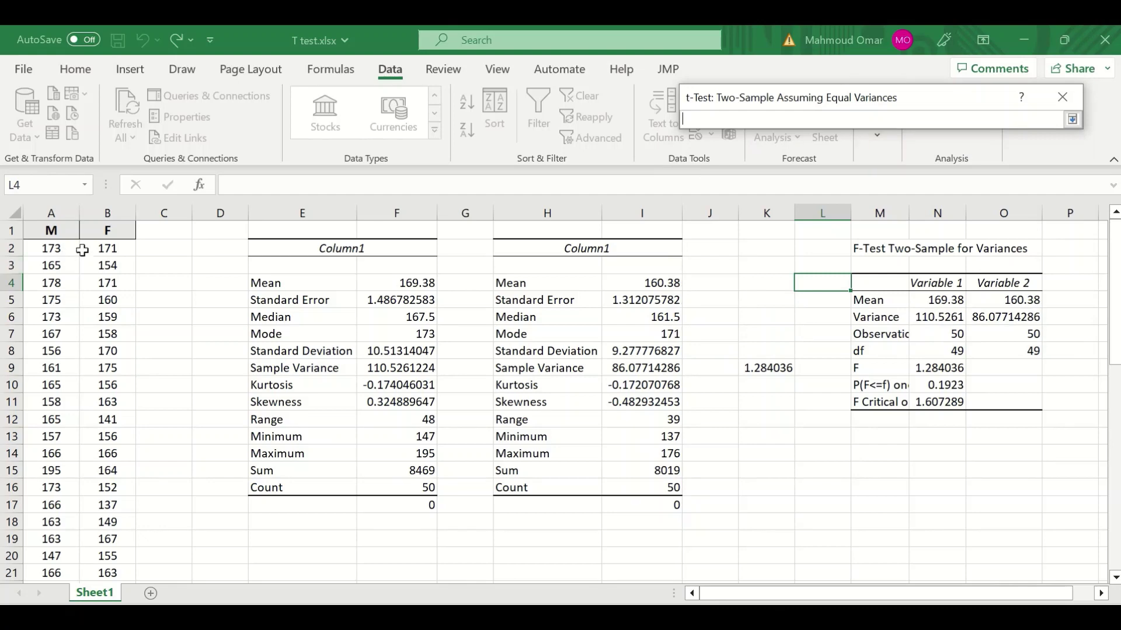
{"action": "left_click", "coordinate": [61, 252]}
{"action": "key", "text": "ctrl+shift+Down"}
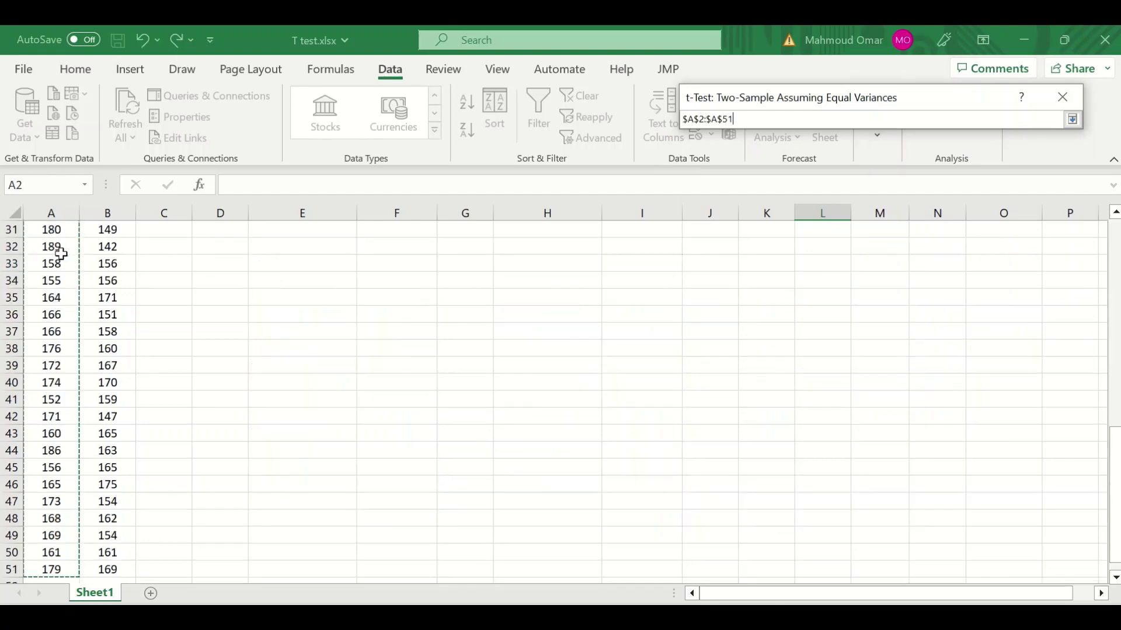
{"action": "left_click", "coordinate": [1072, 120]}
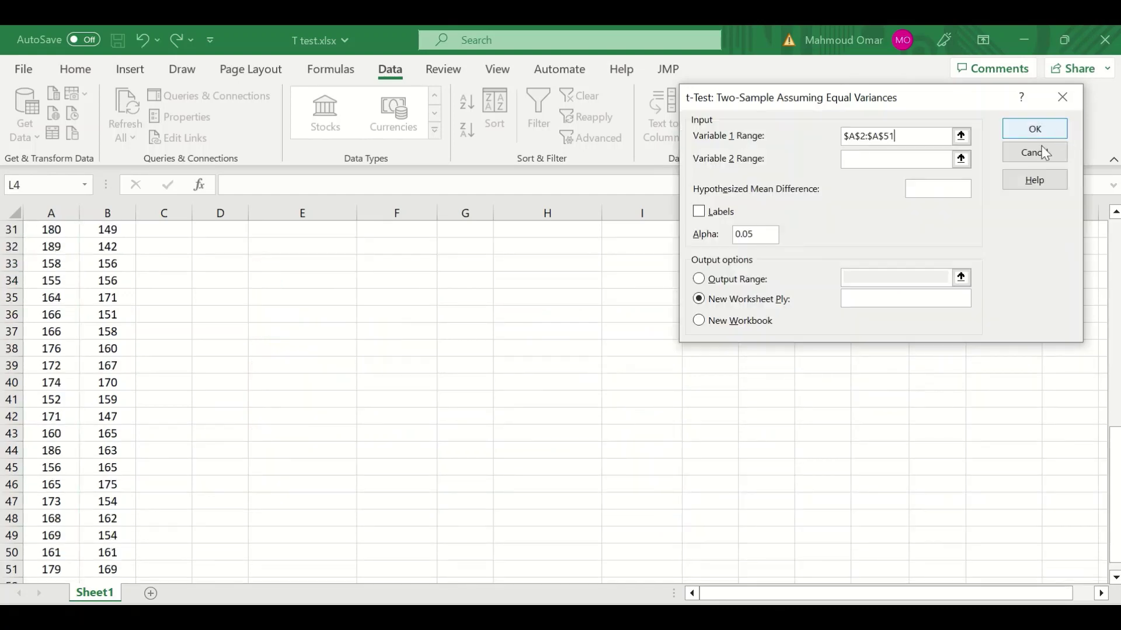
Set the t-test's Variable 2 range to the F values in B2:B51 and the hypothesized mean difference to 0
{"action": "left_click", "coordinate": [963, 161]}
{"action": "scroll", "coordinate": [93, 286], "scroll_direction": "up", "scroll_amount": 10}
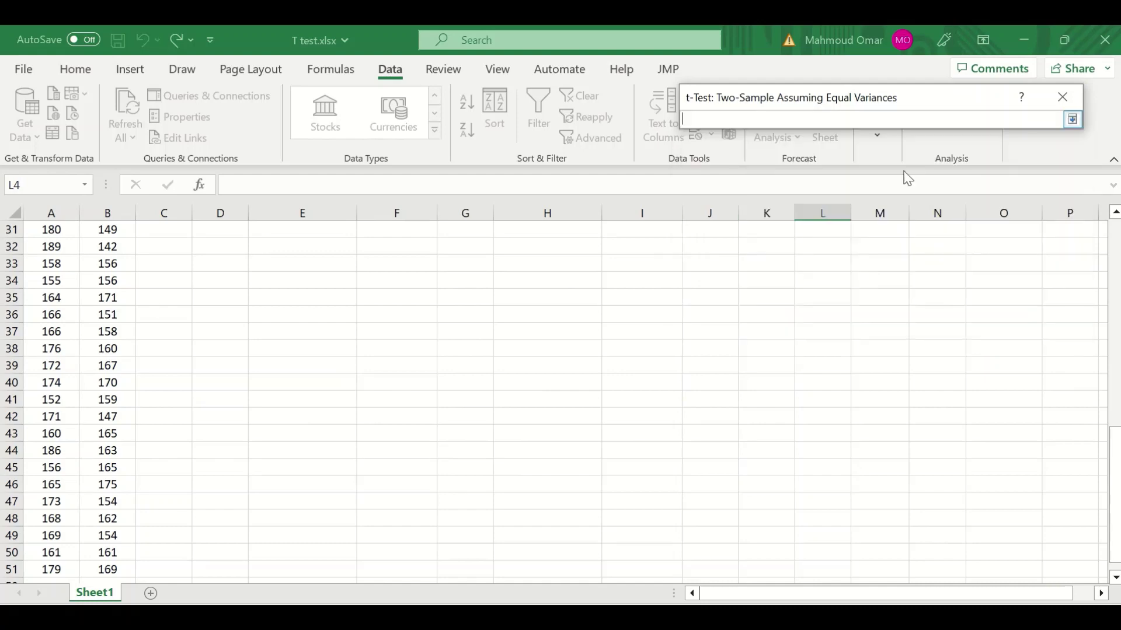
{"action": "left_click", "coordinate": [115, 248]}
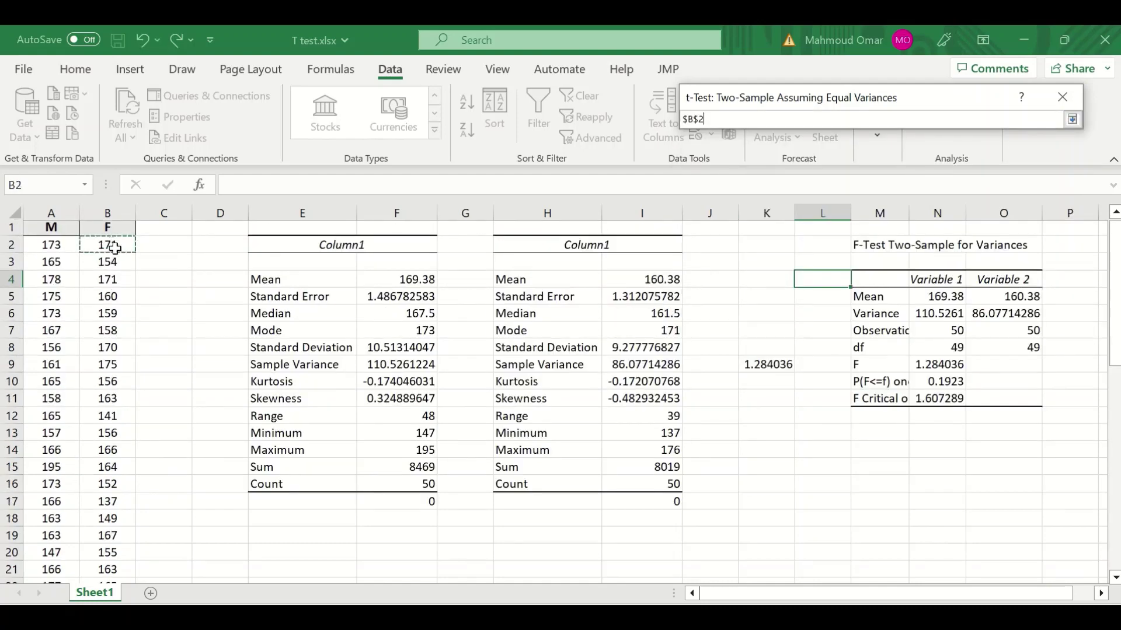
{"action": "key", "text": "ctrl+shift+Down"}
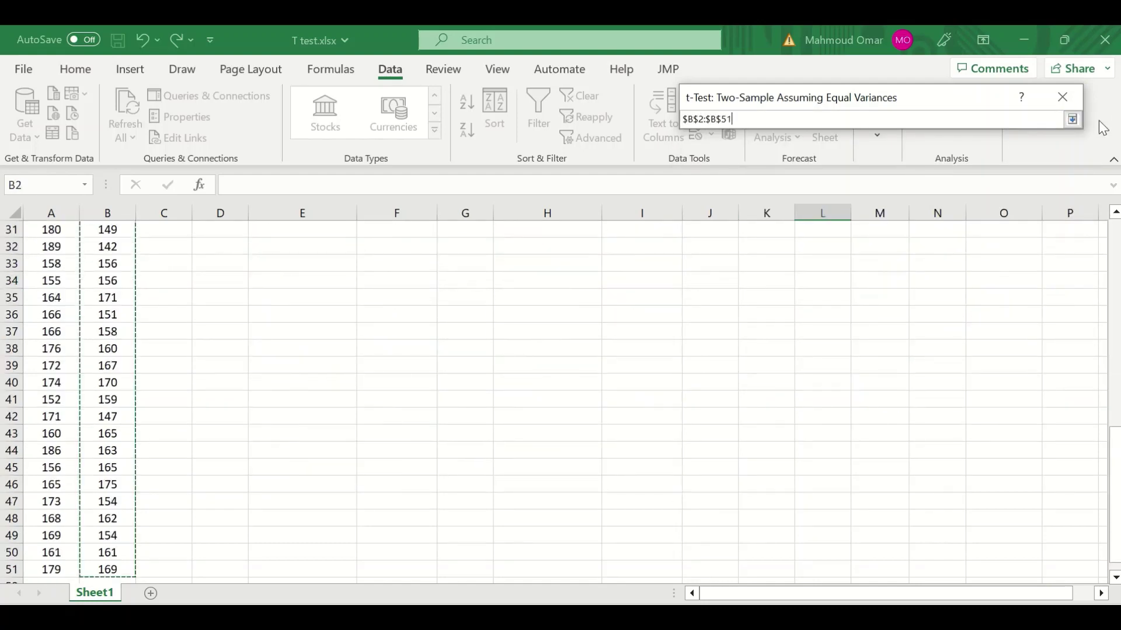
{"action": "left_click", "coordinate": [1072, 120]}
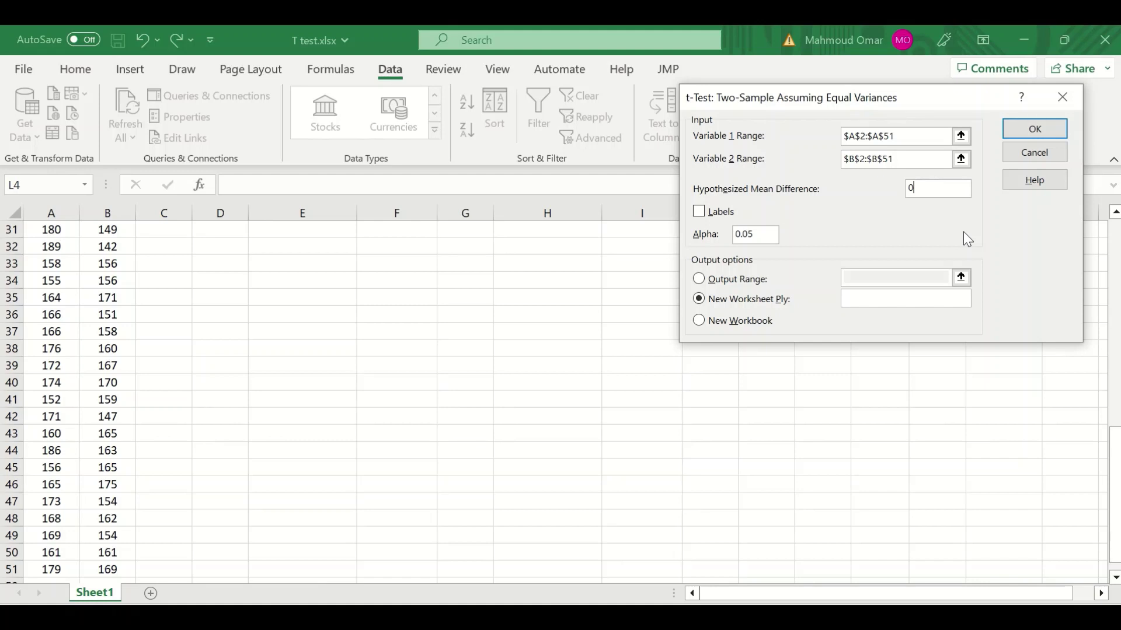
Set the t-test's output range to cell L18 and run the test
{"action": "left_click", "coordinate": [708, 284]}
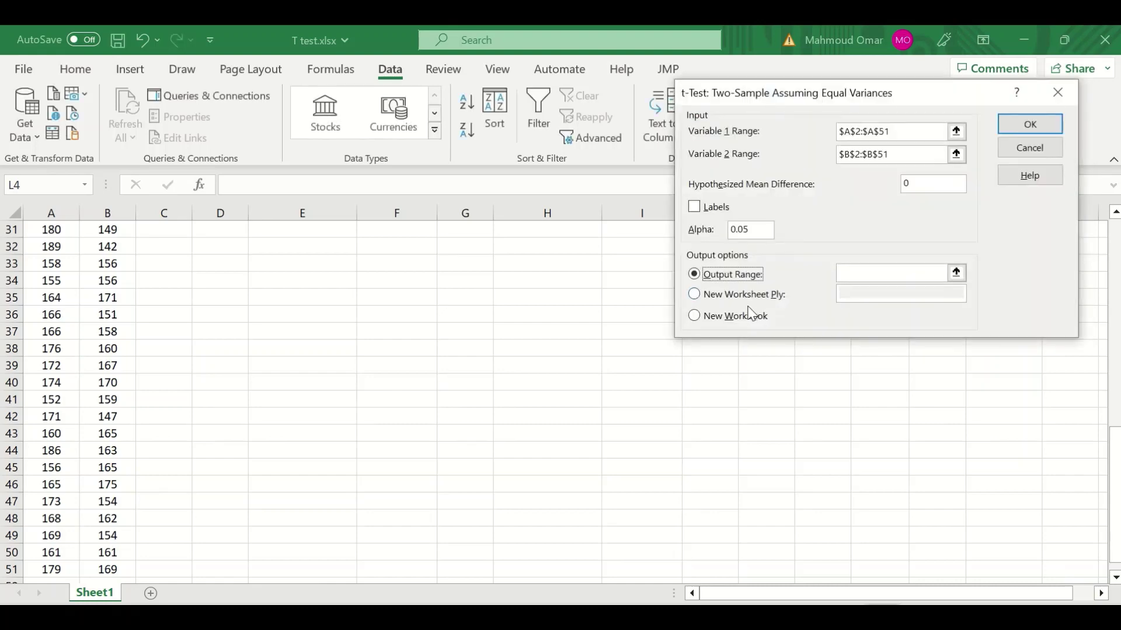
{"action": "left_click", "coordinate": [956, 272]}
{"action": "scroll", "coordinate": [894, 359], "scroll_direction": "up", "scroll_amount": 10}
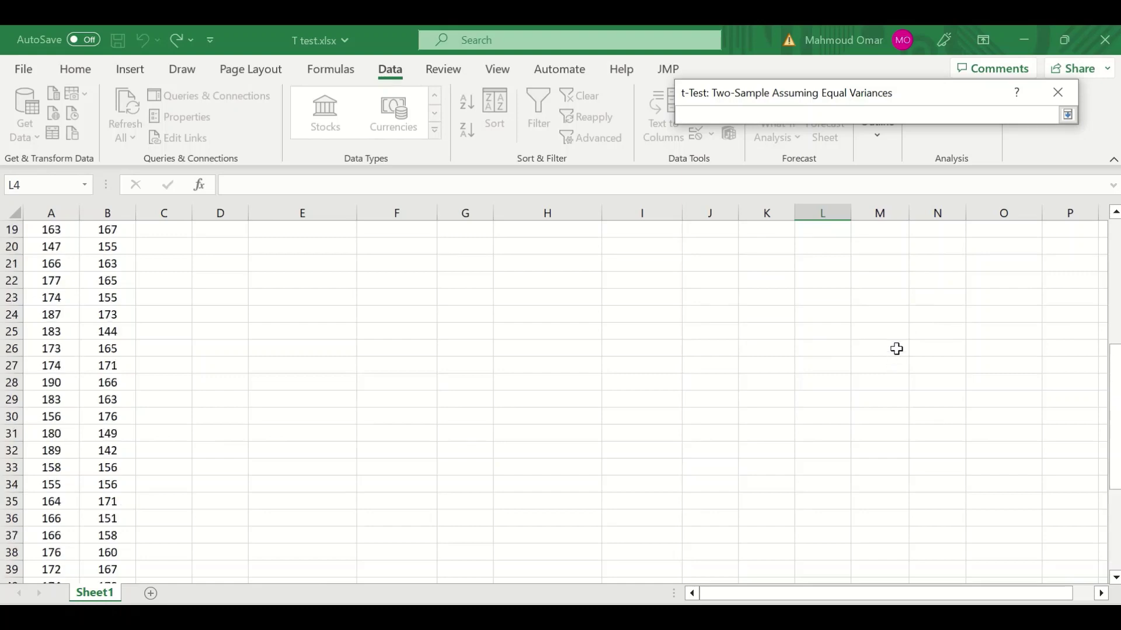
{"action": "scroll", "coordinate": [792, 497], "scroll_direction": "down", "scroll_amount": 3}
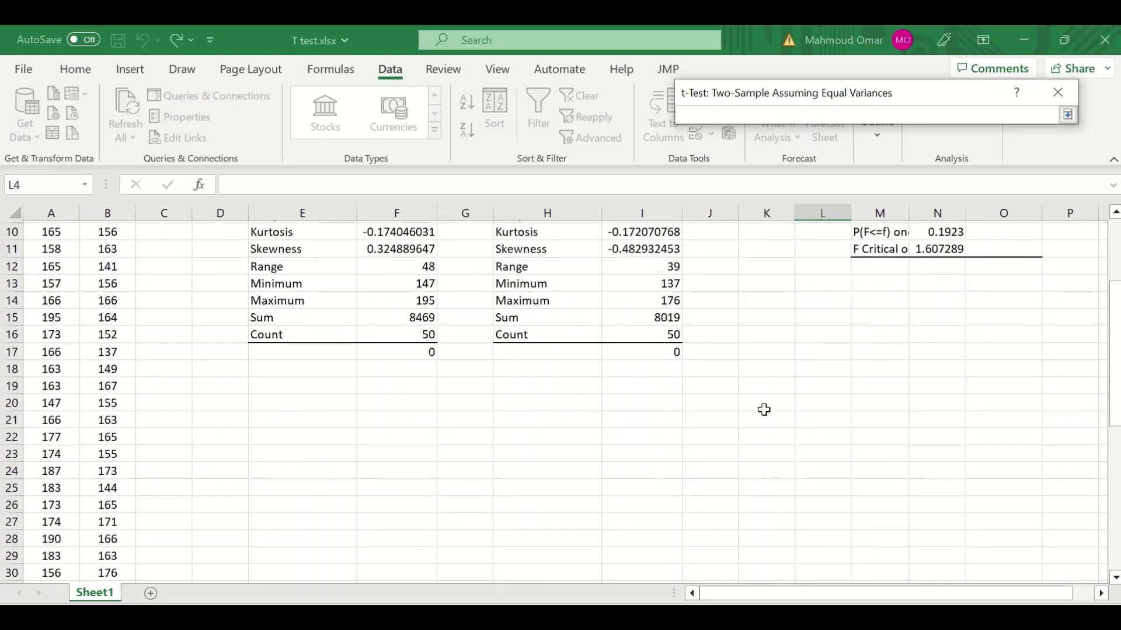
{"action": "left_click", "coordinate": [812, 367]}
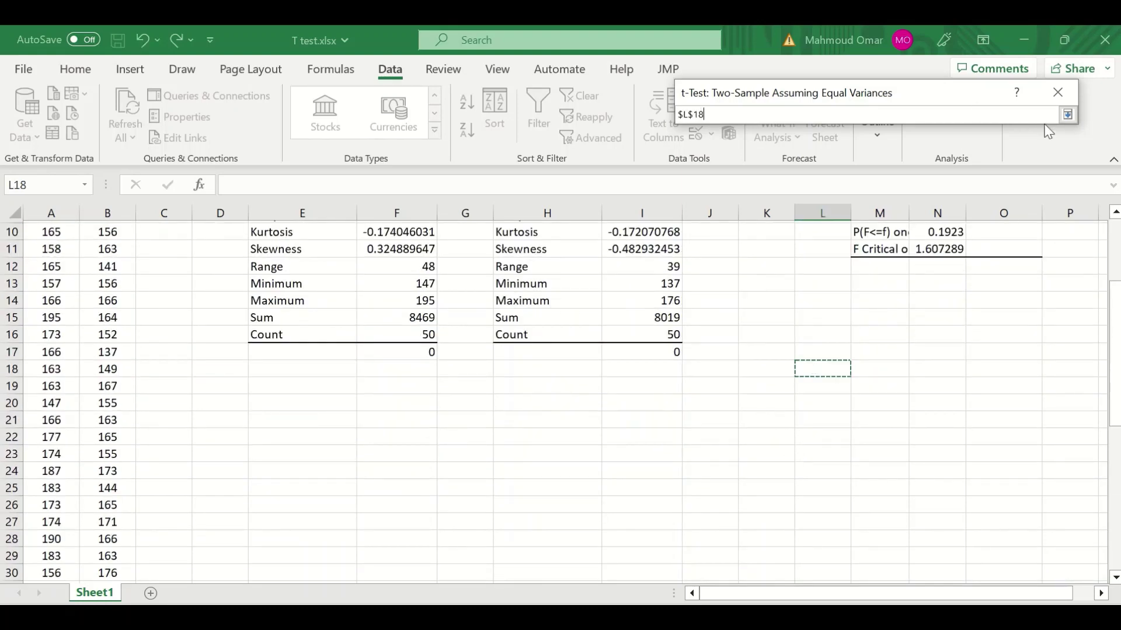
{"action": "left_click", "coordinate": [1068, 116]}
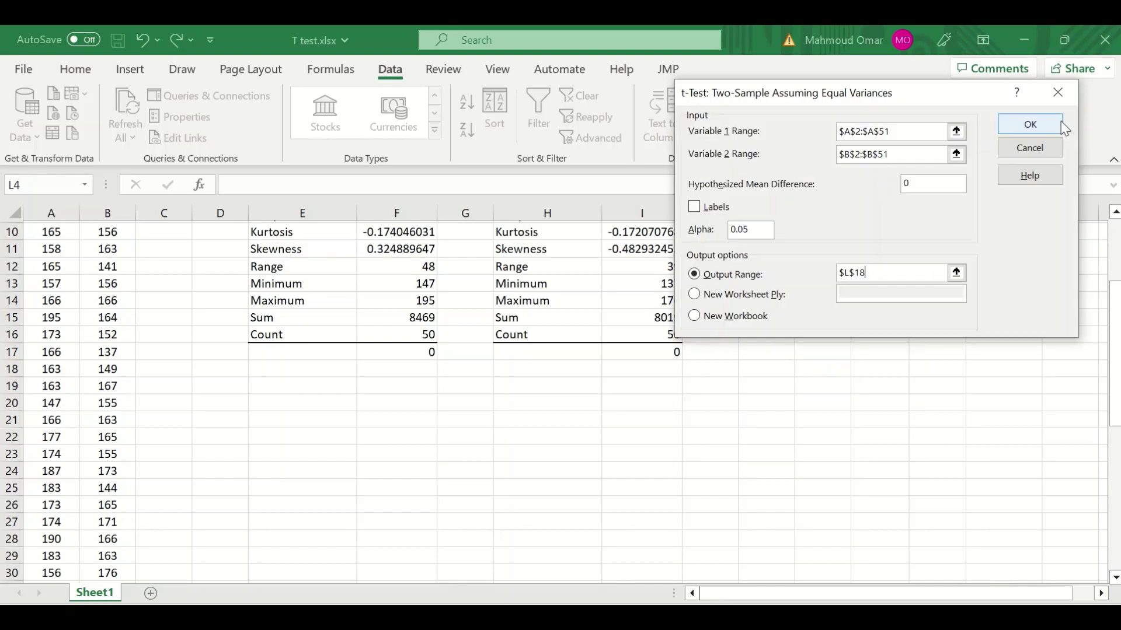
{"action": "left_click", "coordinate": [1019, 123]}
Autofit columns L, M and N to the t-test results table and clear the column selection
{"action": "scroll", "coordinate": [957, 309], "scroll_direction": "down", "scroll_amount": 4}
{"action": "scroll", "coordinate": [950, 300], "scroll_direction": "up", "scroll_amount": 4}
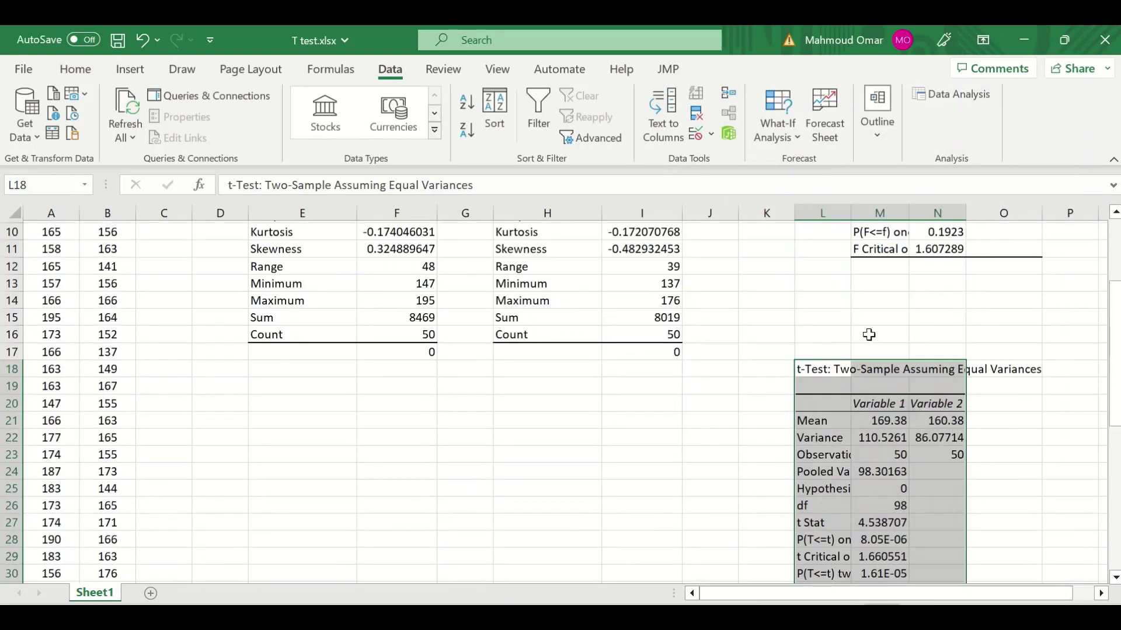
{"action": "double_click", "coordinate": [852, 204]}
{"action": "scroll", "coordinate": [918, 420], "scroll_direction": "down", "scroll_amount": 2}
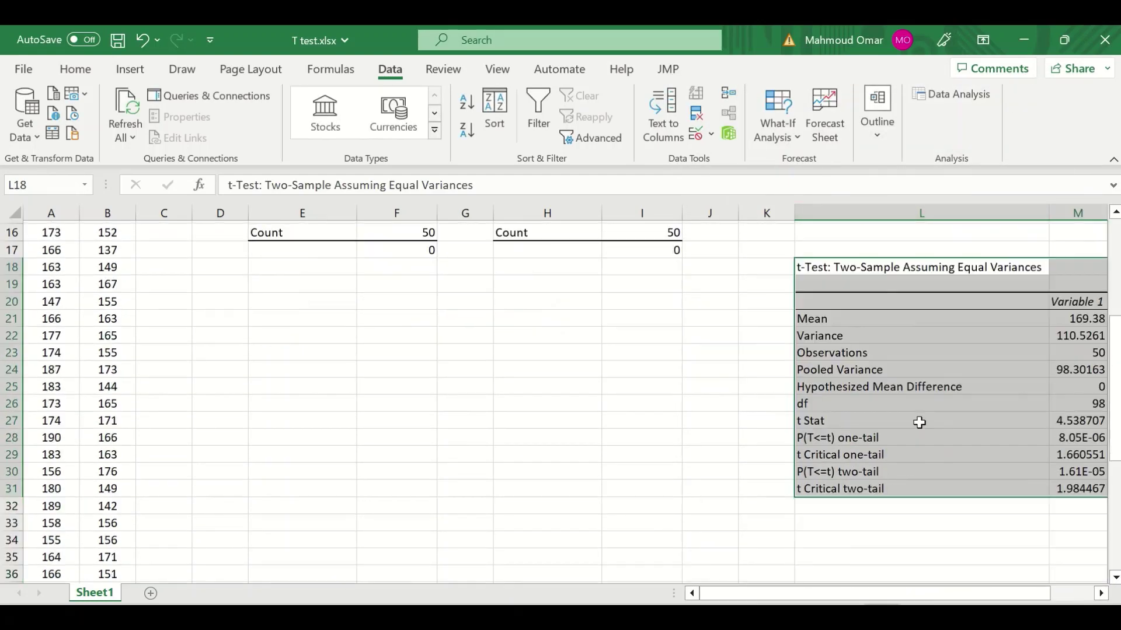
{"action": "left_click_drag", "start_coordinate": [858, 599], "coordinate": [1001, 601]}
{"action": "double_click", "coordinate": [976, 216]}
{"action": "double_click", "coordinate": [1032, 218]}
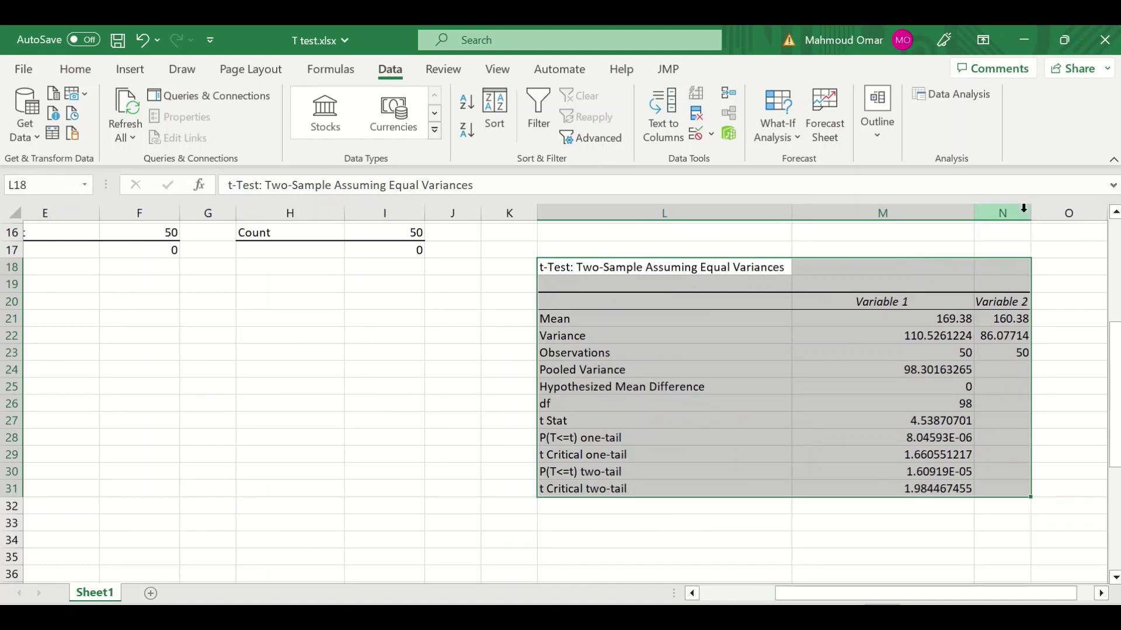
{"action": "double_click", "coordinate": [1028, 210]}
{"action": "scroll", "coordinate": [1010, 280], "scroll_direction": "up", "scroll_amount": 1}
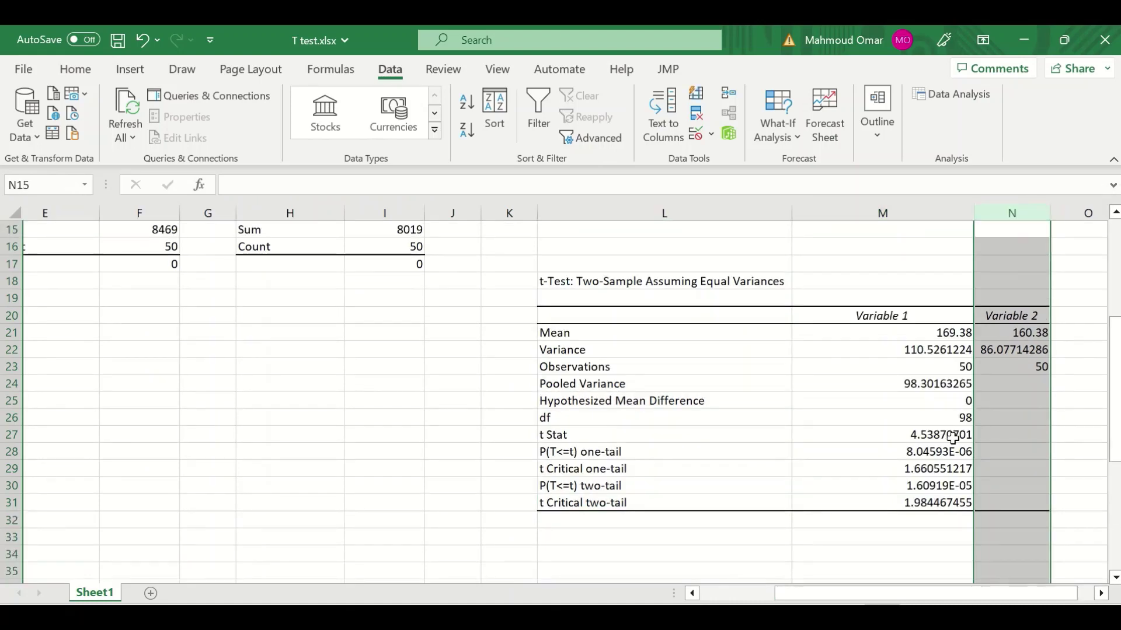
{"action": "left_click", "coordinate": [852, 522]}
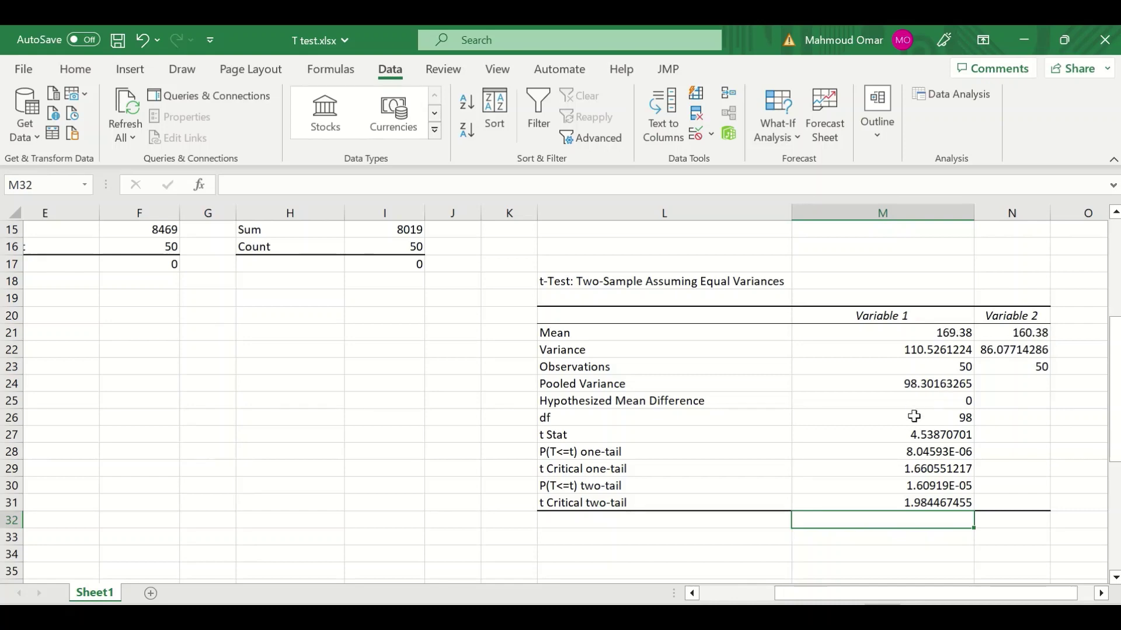
Select the two-tail P(T<=t) value in cell M30 to examine it in full
{"action": "scroll", "coordinate": [914, 416], "scroll_direction": "down", "scroll_amount": 1}
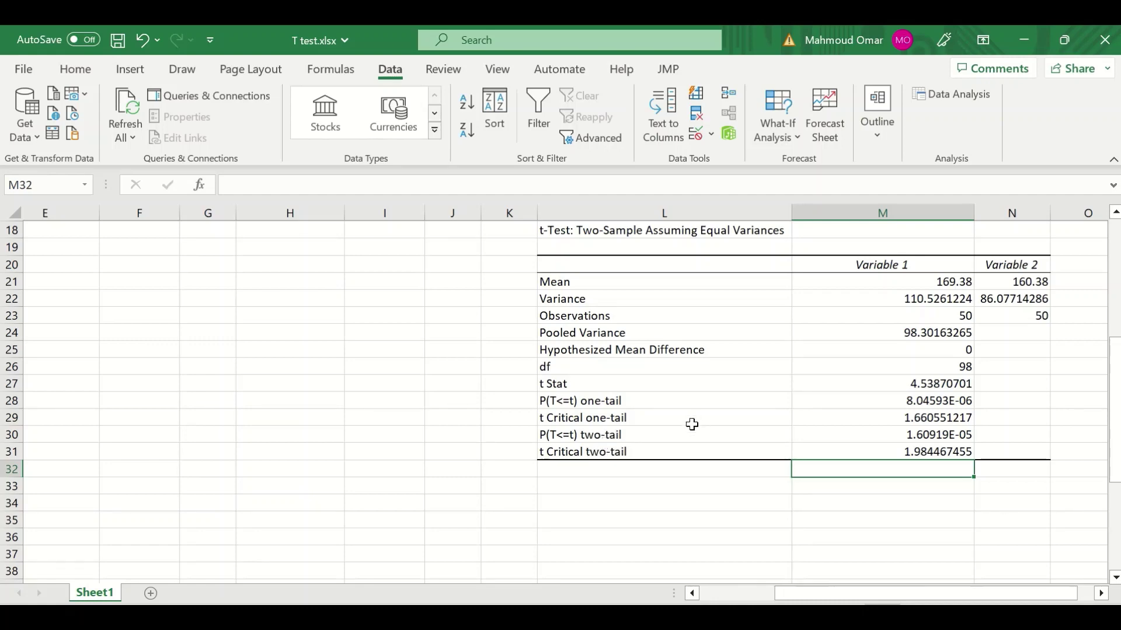
{"action": "left_click", "coordinate": [947, 437]}
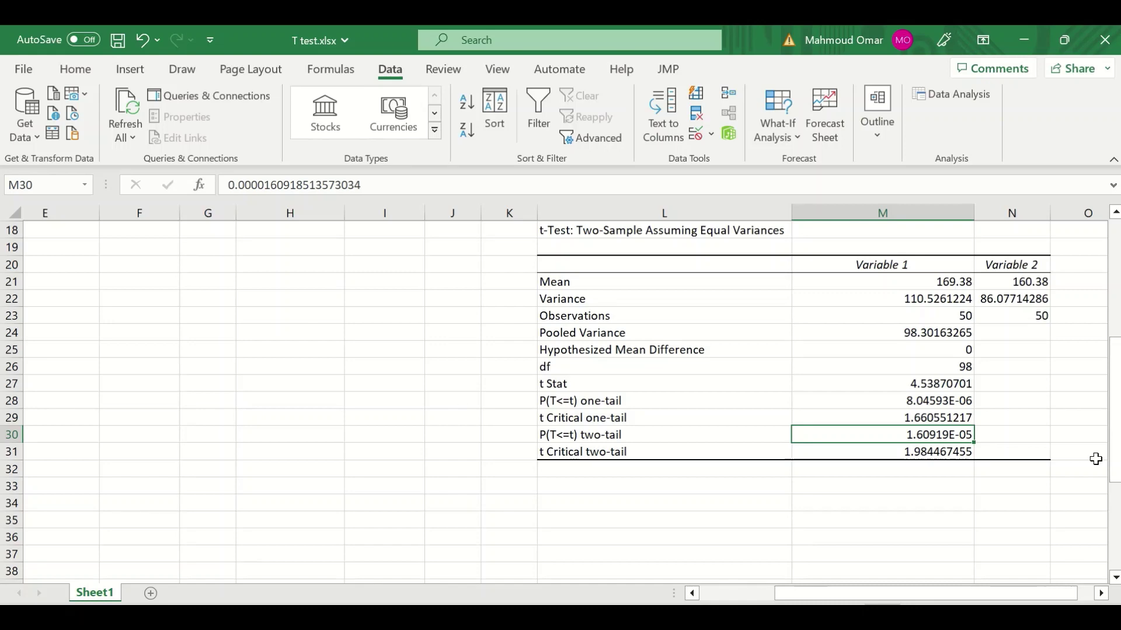
{"action": "scroll", "coordinate": [922, 484], "scroll_direction": "up", "scroll_amount": 1}
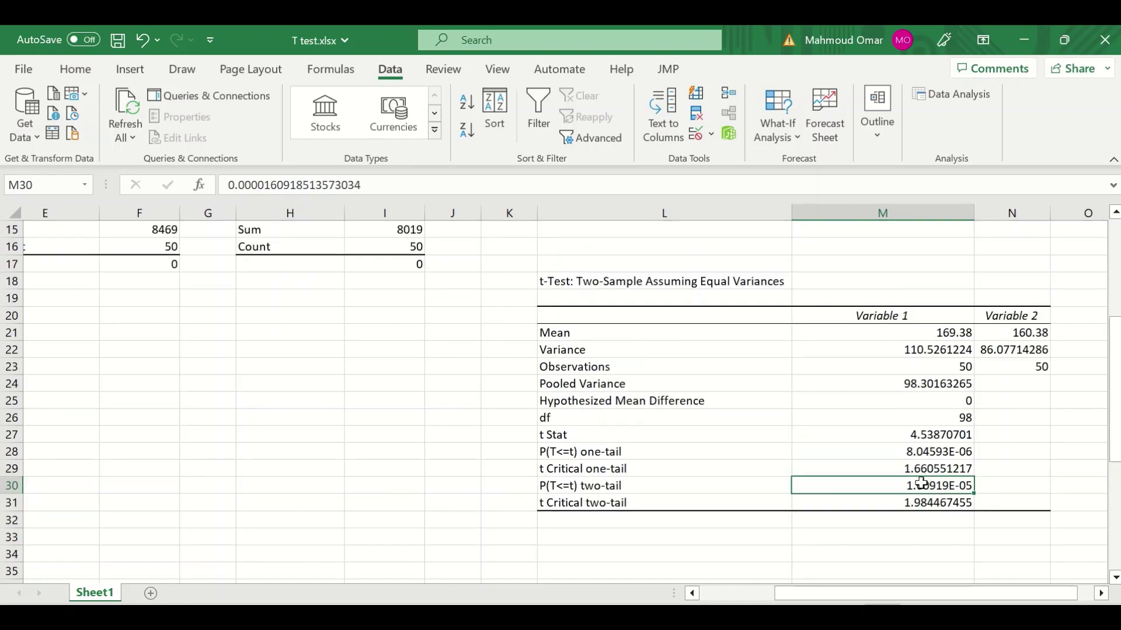